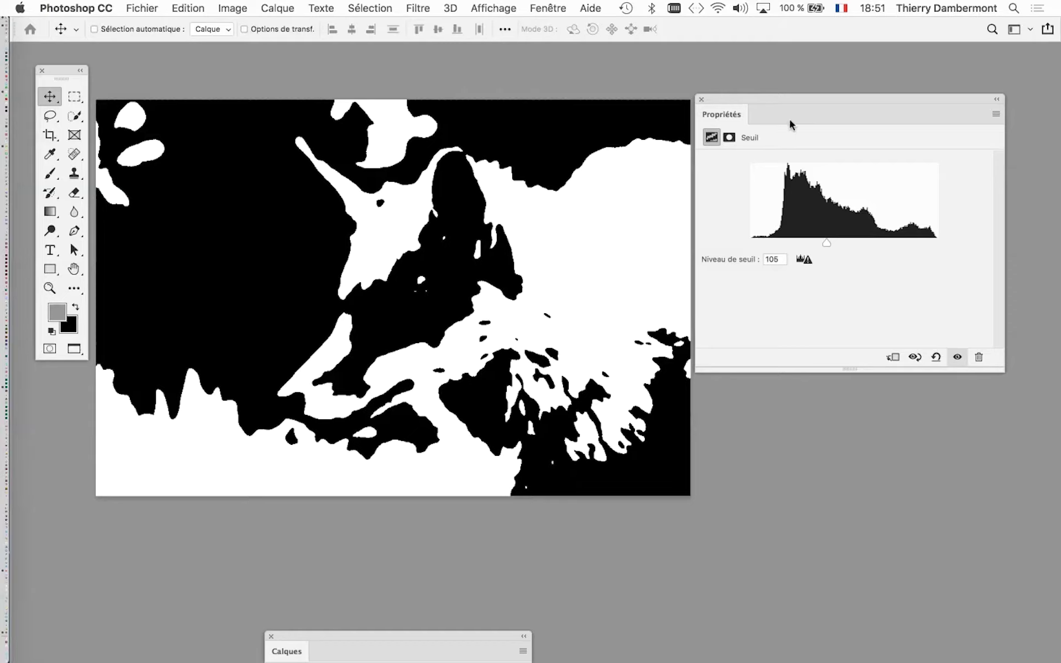
Step: Close the Threshold properties and dock the expanded Calques panel on the right, showing Groupe 1
{"action": "left_click_drag", "start_coordinate": [474, 642], "coordinate": [563, 143]}
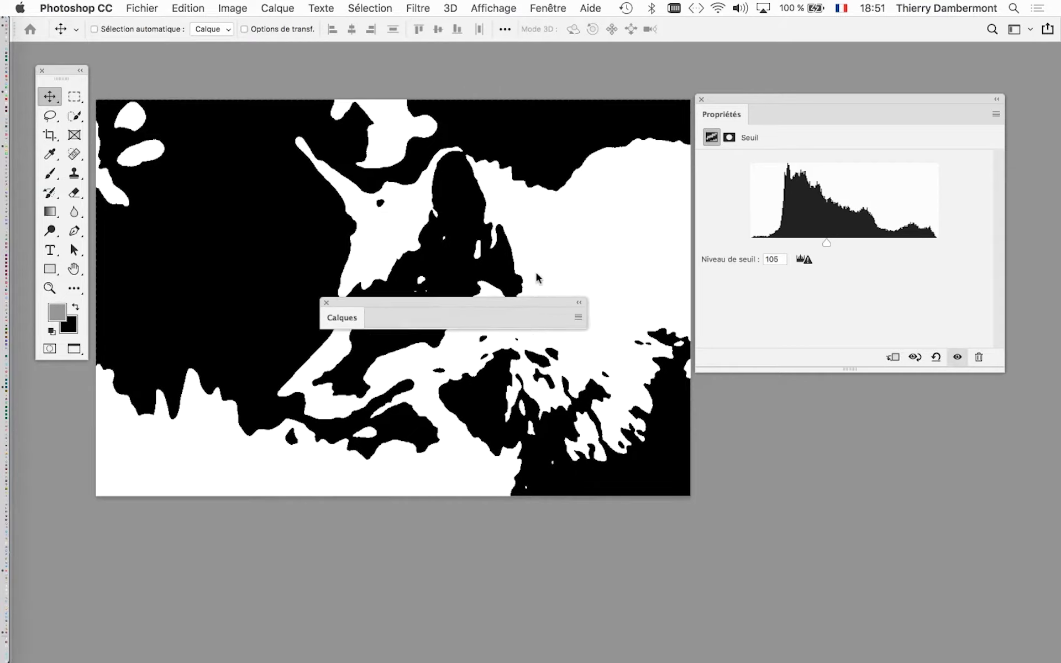
{"action": "left_click", "coordinate": [374, 155]}
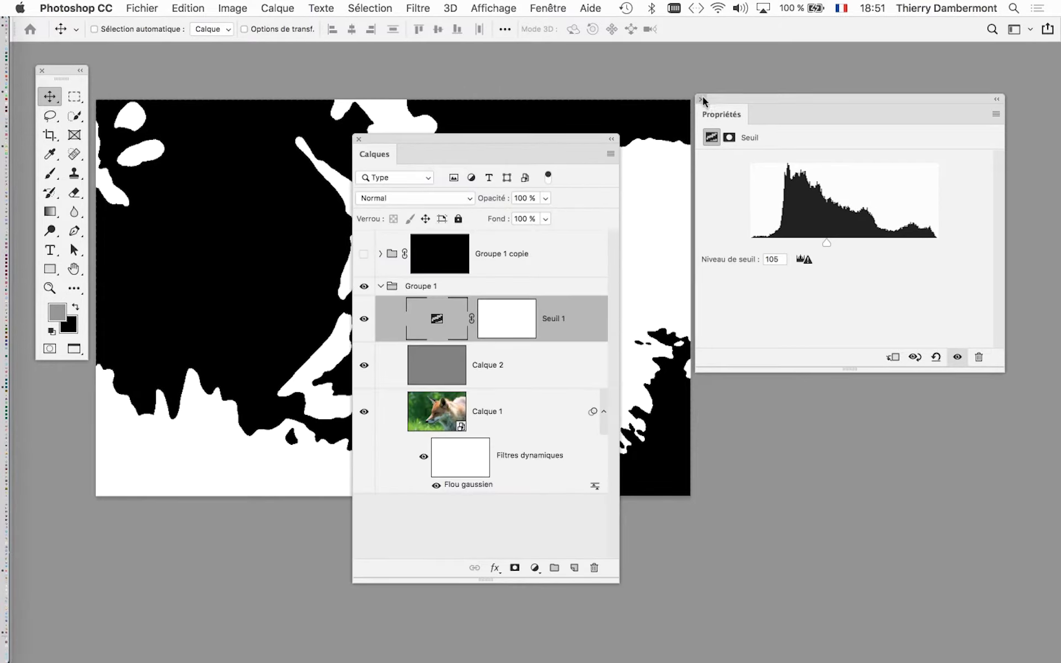
{"action": "left_click", "coordinate": [702, 100]}
{"action": "left_click_drag", "start_coordinate": [516, 136], "coordinate": [876, 67]}
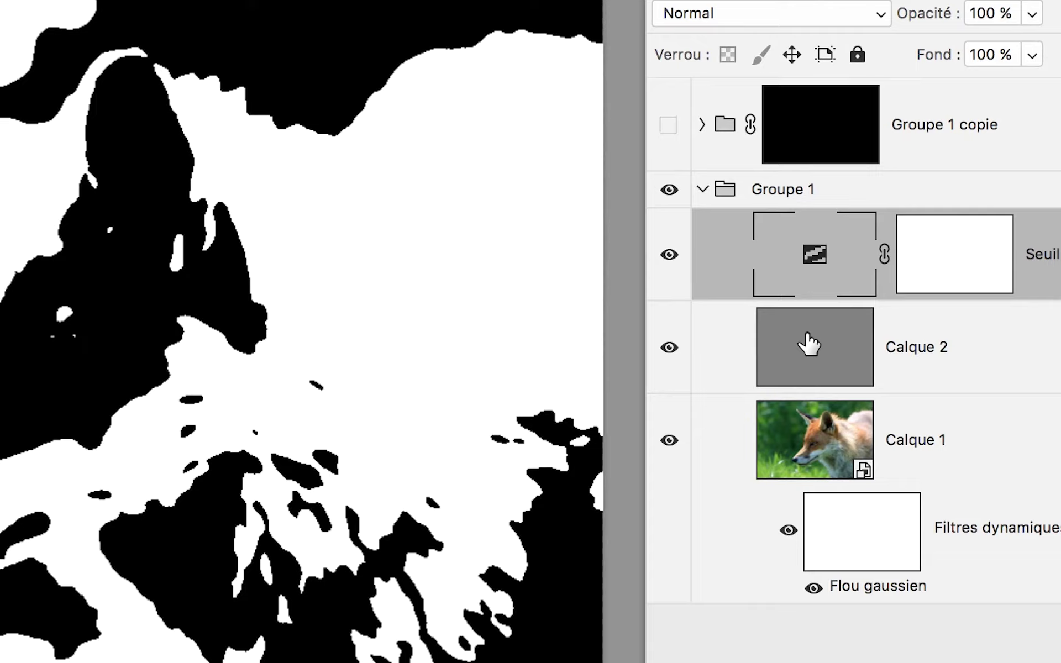
Step: Make Calque 2 the active layer, then shift the Calques panel right and pan the fox image
{"action": "left_click", "coordinate": [808, 344]}
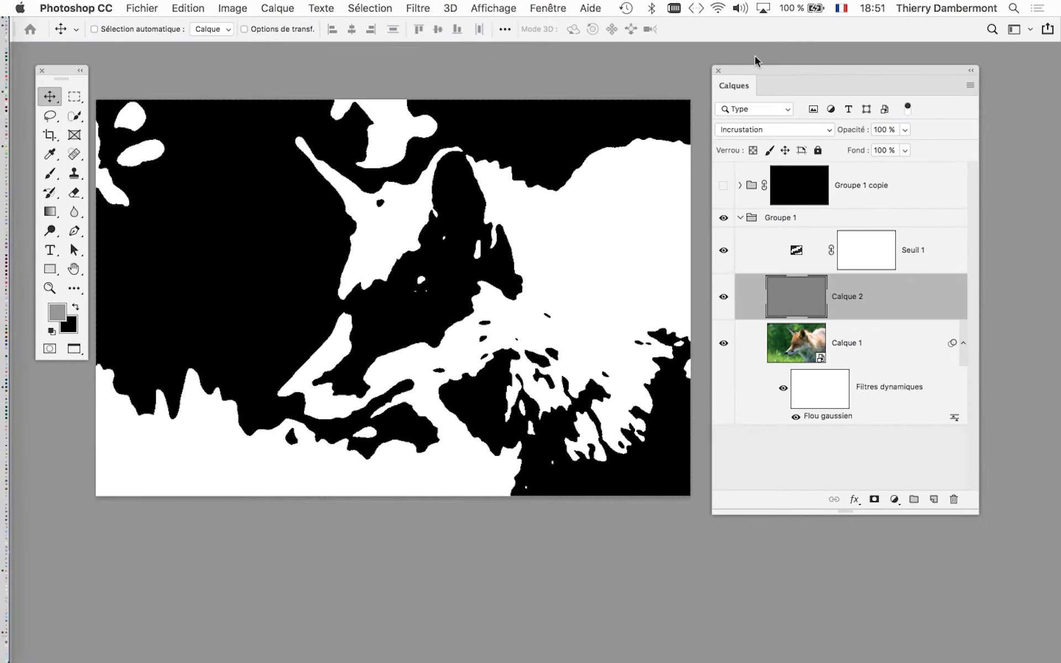
{"action": "left_click_drag", "start_coordinate": [768, 69], "coordinate": [837, 69]}
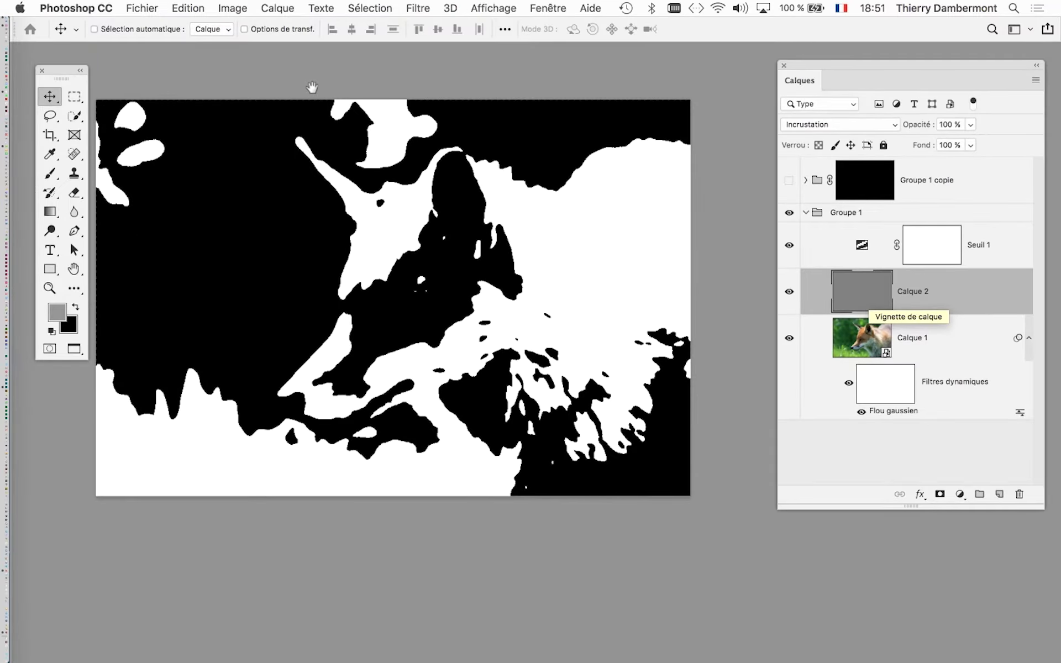
{"action": "scroll", "coordinate": [312, 87], "scroll_direction": "left", "scroll_amount": 5}
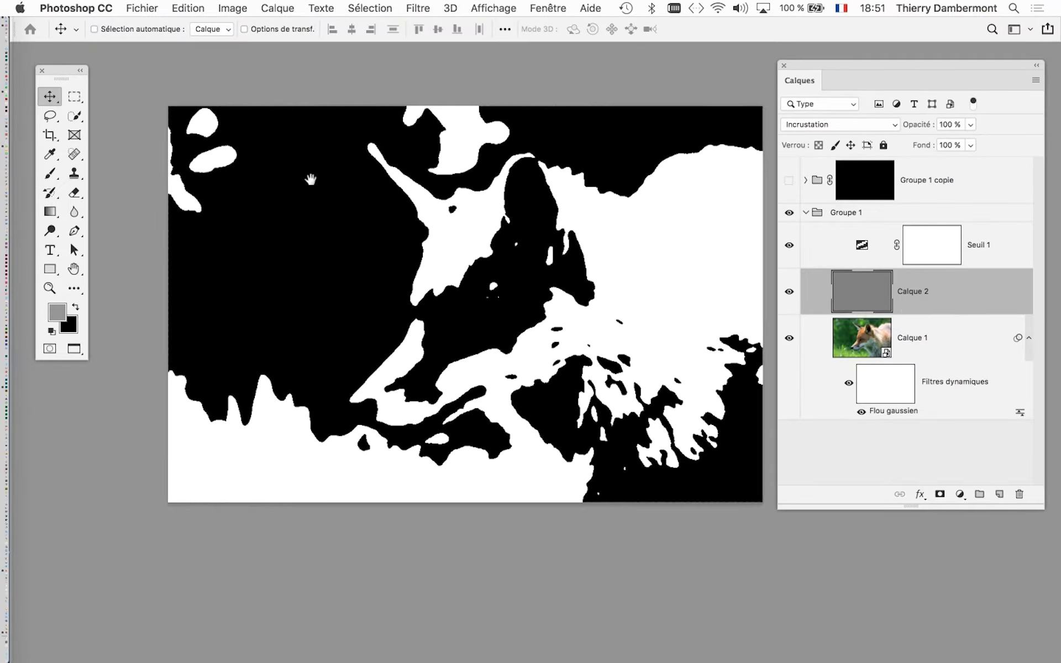
{"action": "left_click_drag", "start_coordinate": [69, 70], "coordinate": [116, 78]}
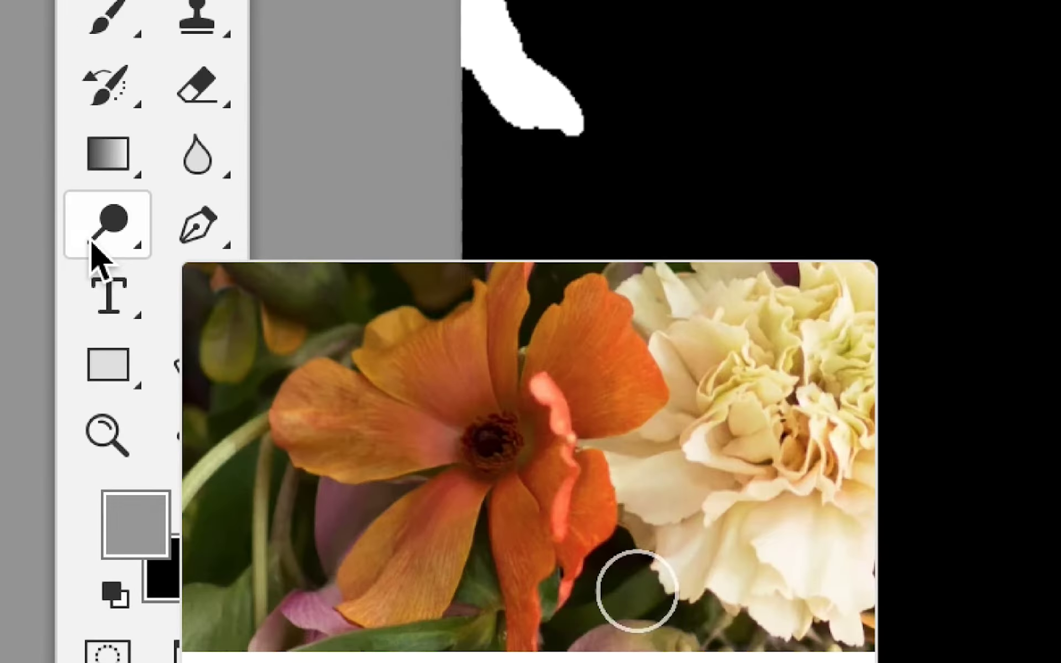
Step: Activate the Dodge tool (Outil Densité -) with midtones range and 50% exposure
{"action": "right_click", "coordinate": [92, 242]}
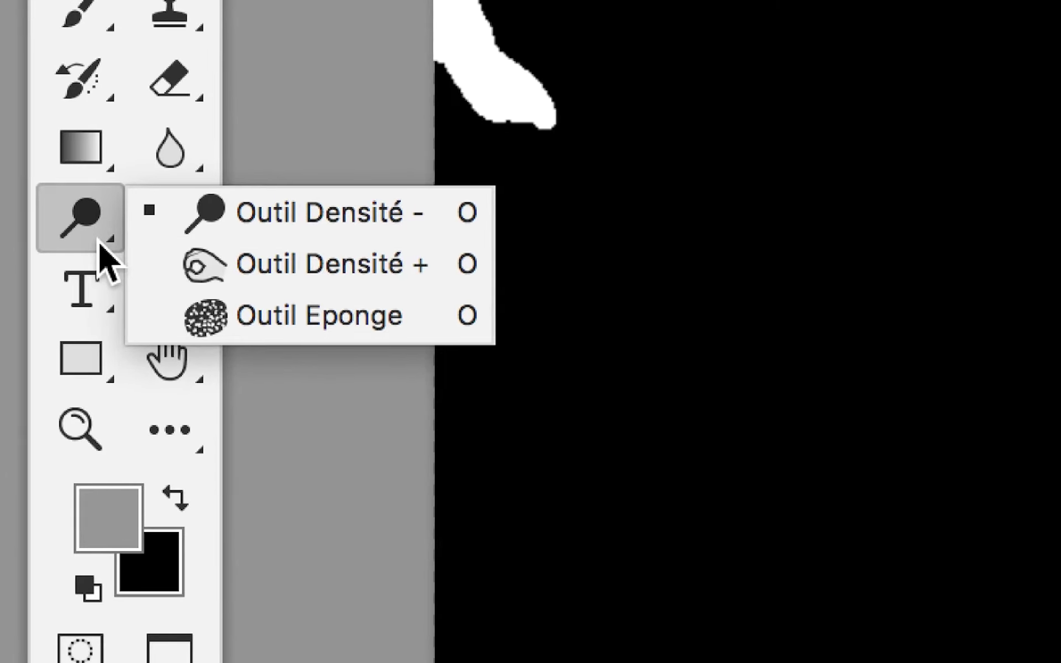
{"action": "left_click", "coordinate": [99, 241]}
{"action": "right_click", "coordinate": [99, 242]}
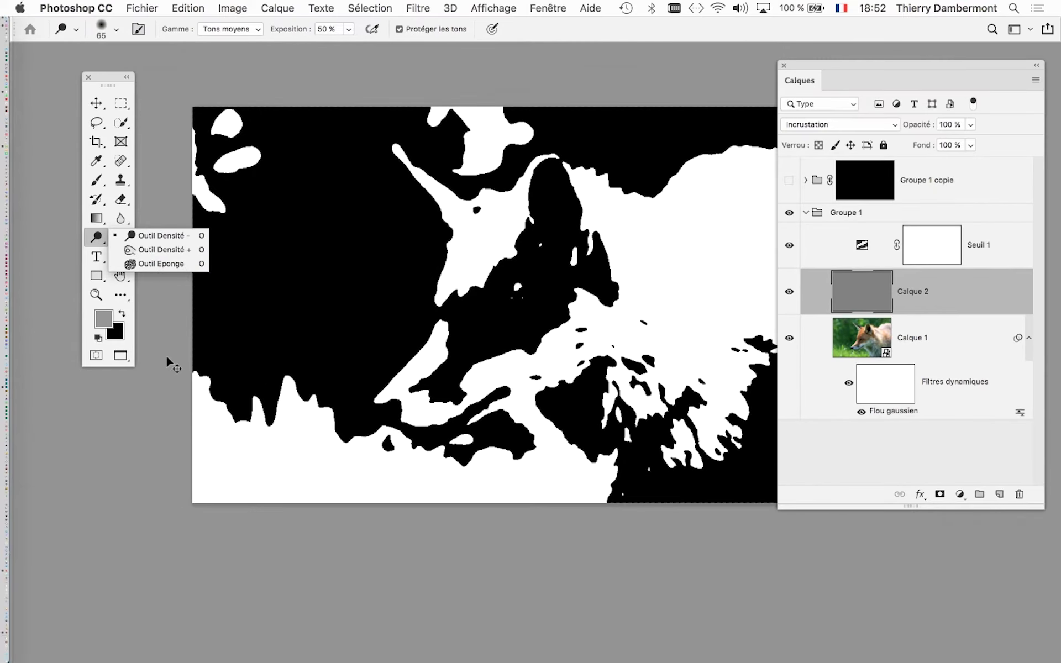
{"action": "left_click", "coordinate": [166, 354]}
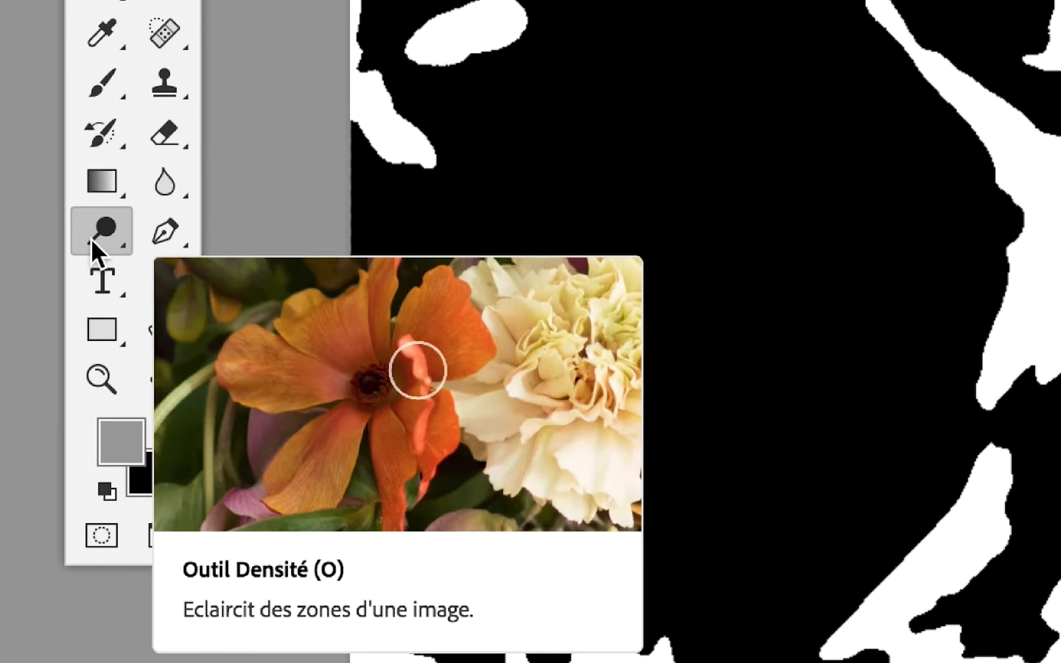
{"action": "right_click", "coordinate": [91, 240]}
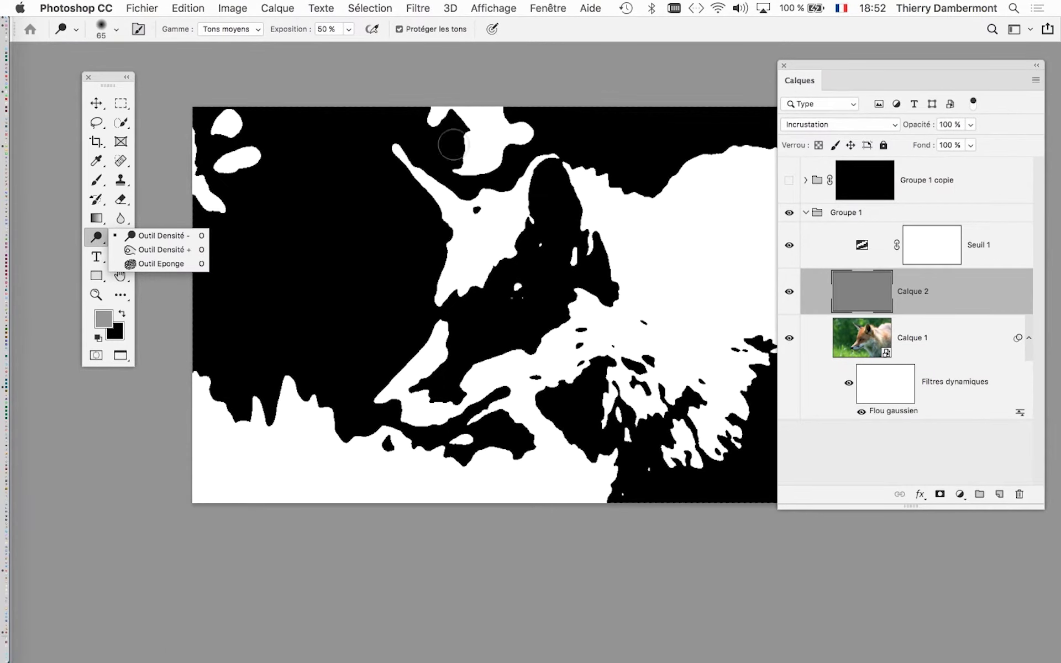
{"action": "left_click", "coordinate": [520, 90]}
Step: Reposition the fox view and Calques panel, and switch to the Brush tool (Outil Pinceau)
{"action": "left_click_drag", "start_coordinate": [108, 77], "coordinate": [69, 71]}
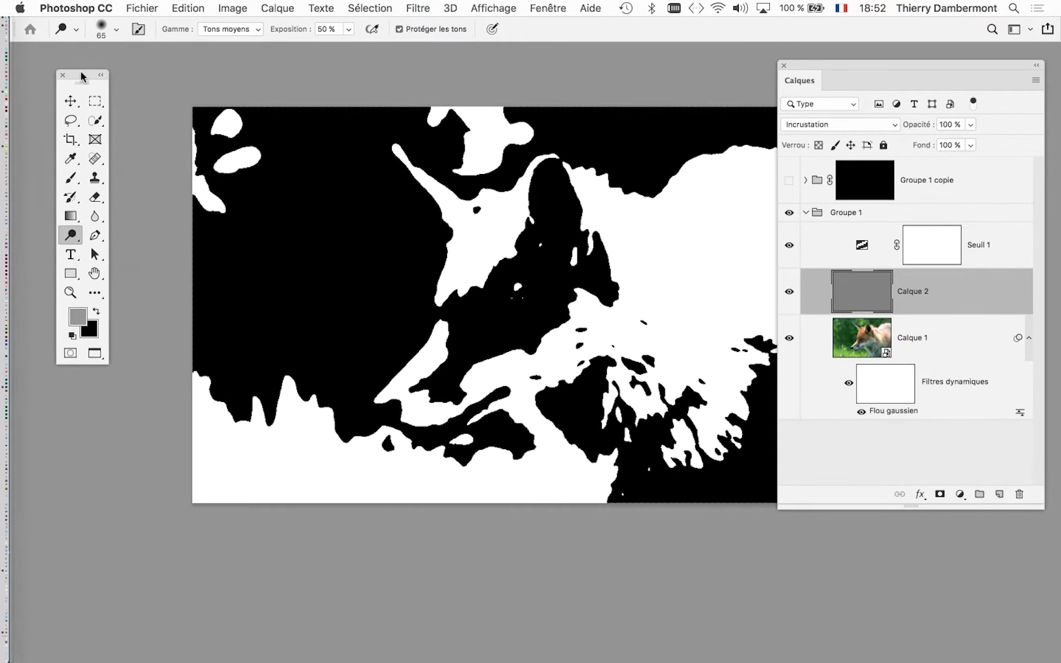
{"action": "left_click_drag", "start_coordinate": [636, 154], "coordinate": [540, 141]}
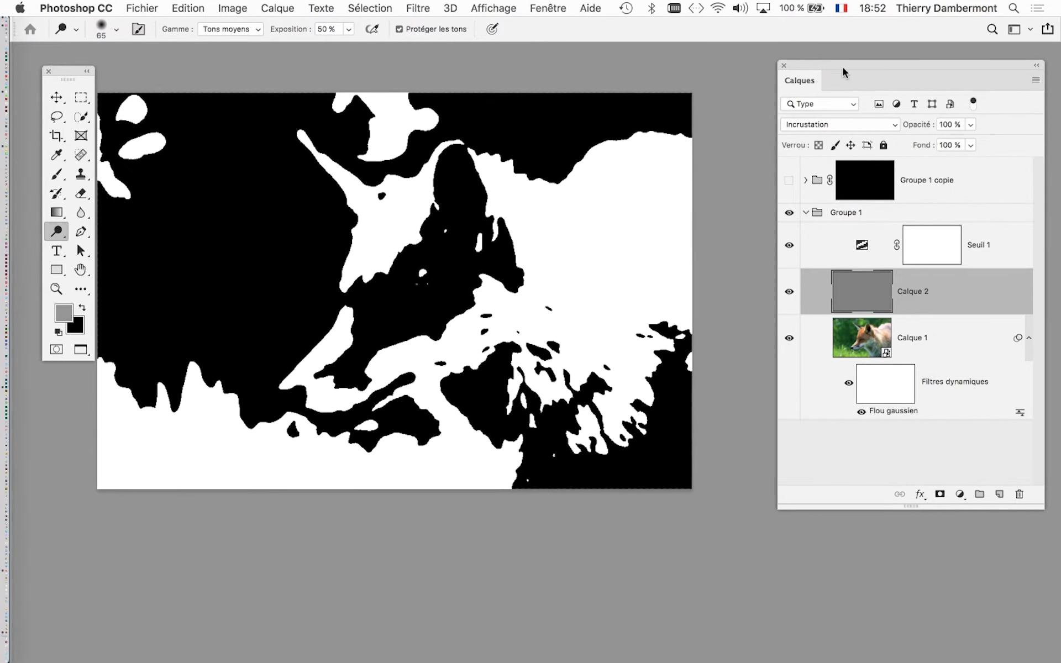
{"action": "left_click_drag", "start_coordinate": [842, 71], "coordinate": [779, 91]}
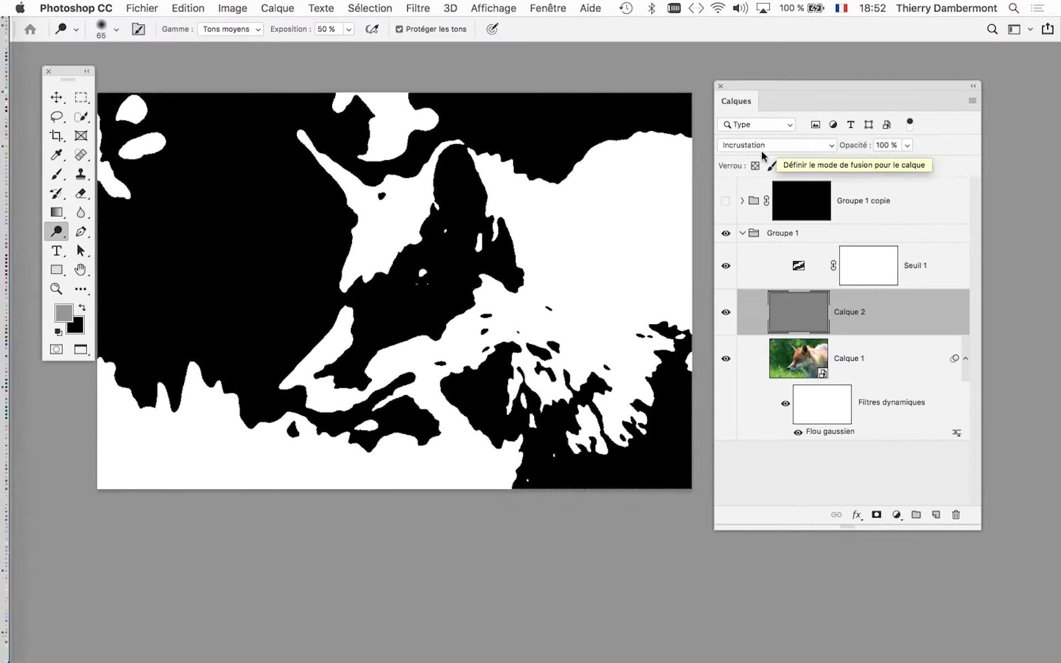
{"action": "left_click_drag", "start_coordinate": [784, 82], "coordinate": [836, 82]}
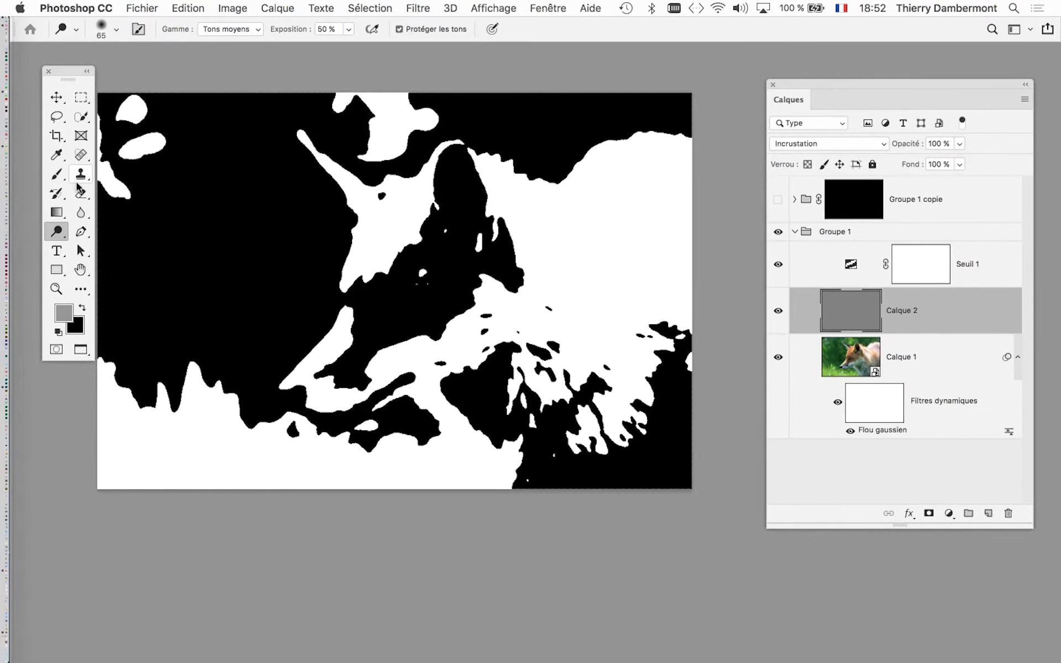
{"action": "right_click", "coordinate": [56, 178]}
{"action": "left_click", "coordinate": [94, 172]}
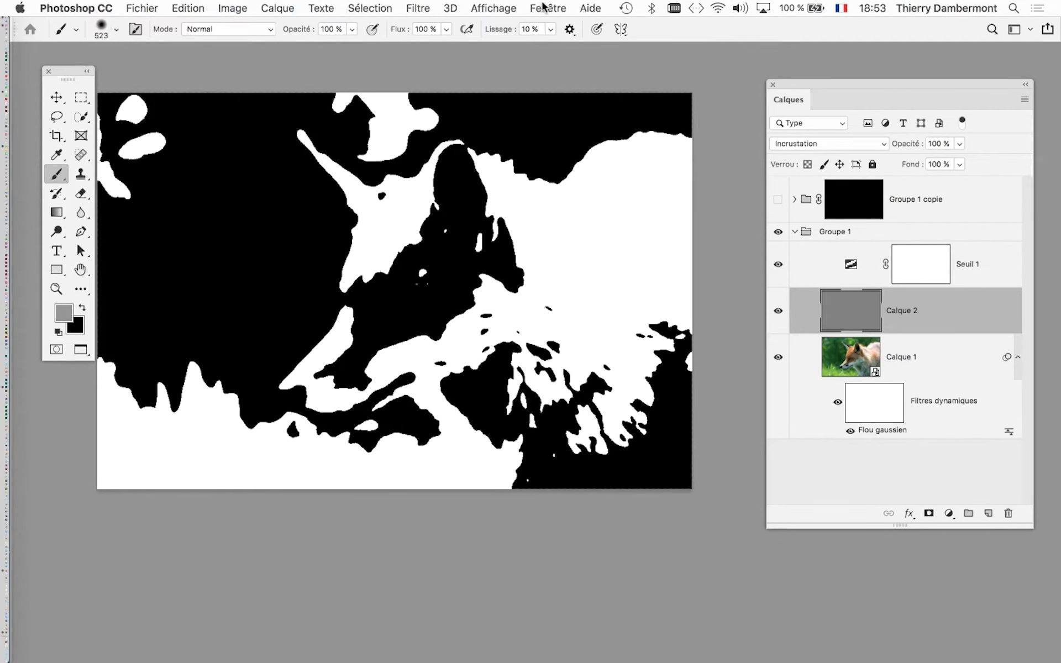
Step: Shrink the brush from 523 to 164 px and open the Couleur panel from Fenêtre
{"action": "mouse_move", "coordinate": [525, 245]}
{"action": "left_mouse_down"}
{"action": "mouse_move", "coordinate": [283, 263]}
{"action": "mouse_move", "coordinate": [333, 270]}
{"action": "left_mouse_up"}
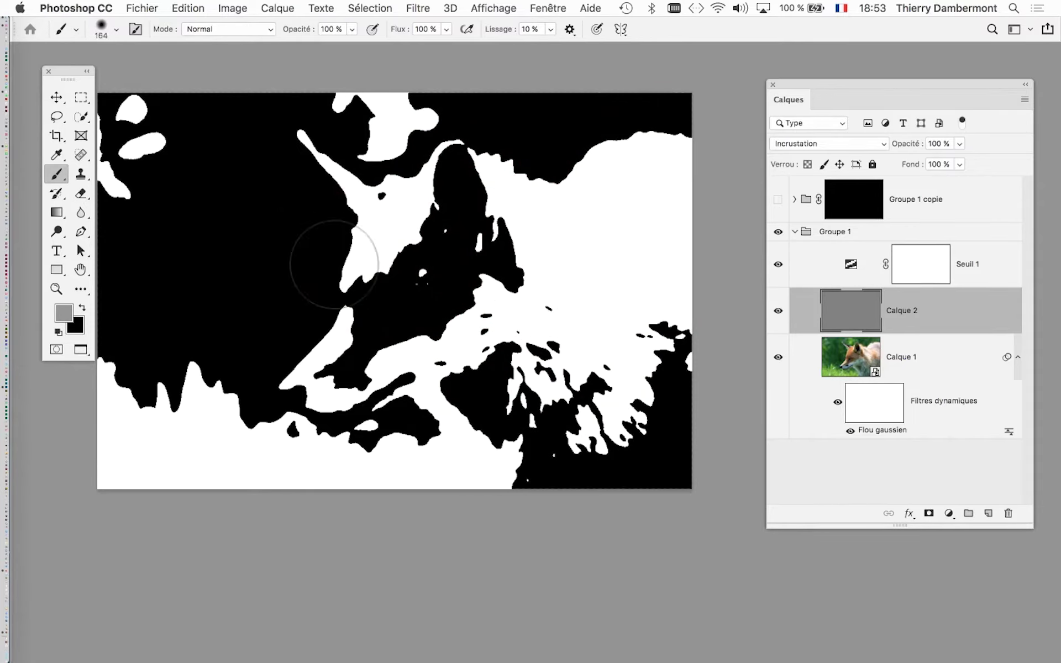
{"action": "left_click", "coordinate": [557, 10]}
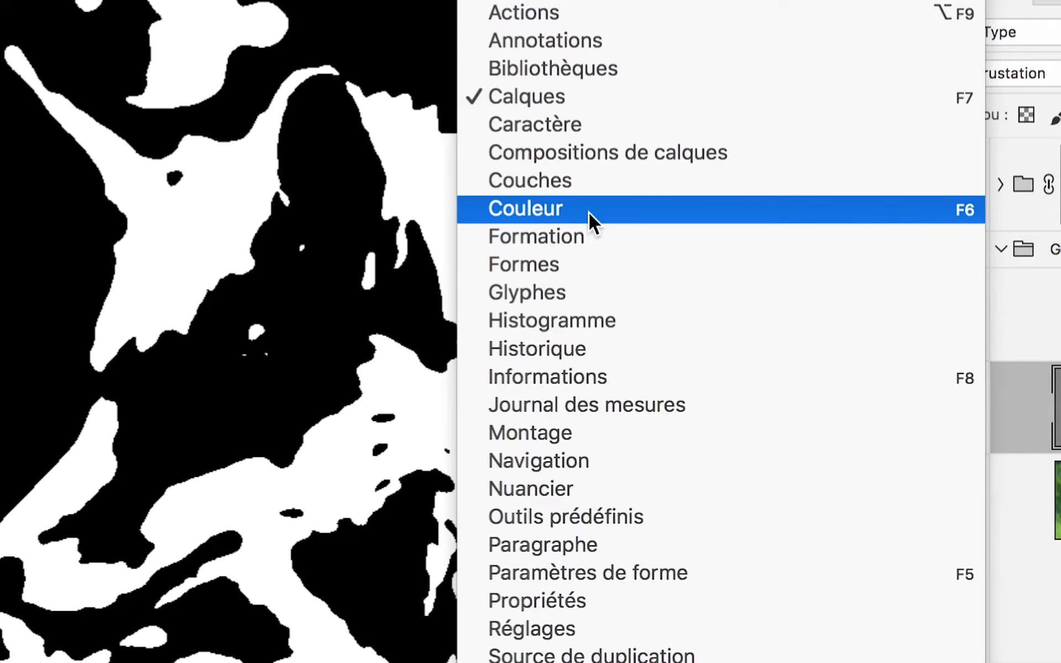
{"action": "left_click", "coordinate": [588, 212]}
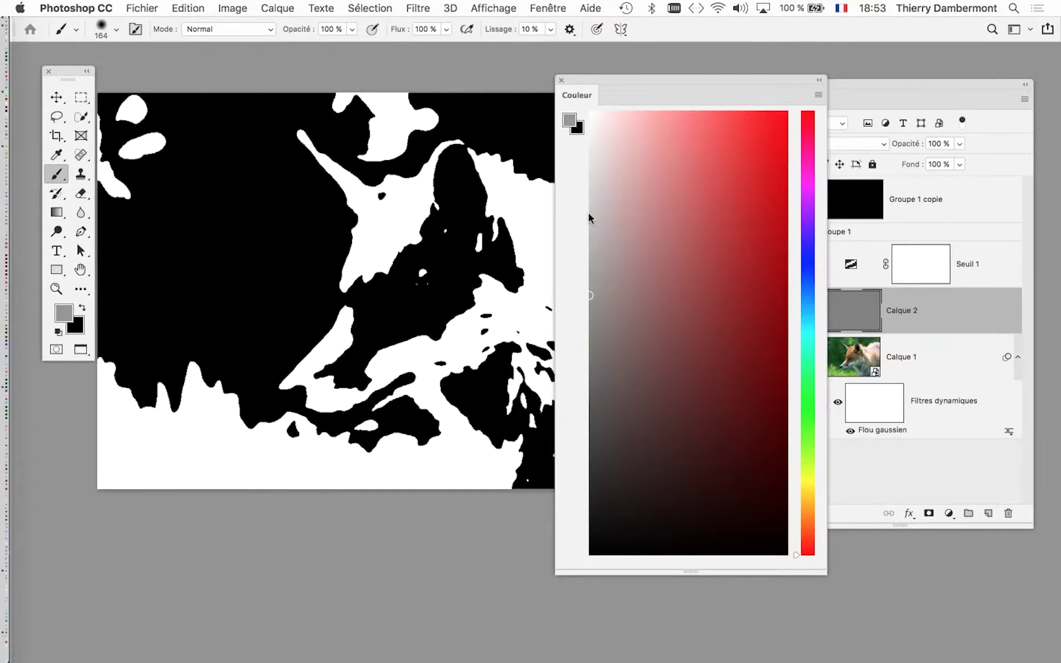
Step: Move the Calques and Couleur panels aside and pick a light grey foreground colour
{"action": "left_click_drag", "start_coordinate": [888, 81], "coordinate": [287, 167]}
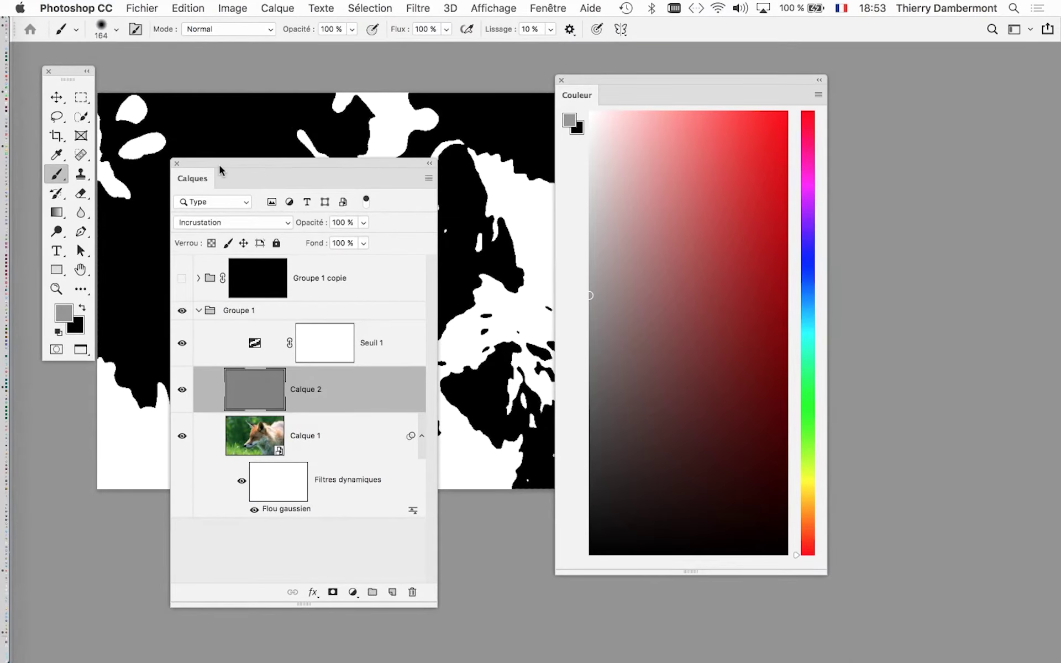
{"action": "mouse_move", "coordinate": [220, 165]}
{"action": "left_mouse_down"}
{"action": "mouse_move", "coordinate": [884, 137]}
{"action": "mouse_move", "coordinate": [349, 125]}
{"action": "left_mouse_up"}
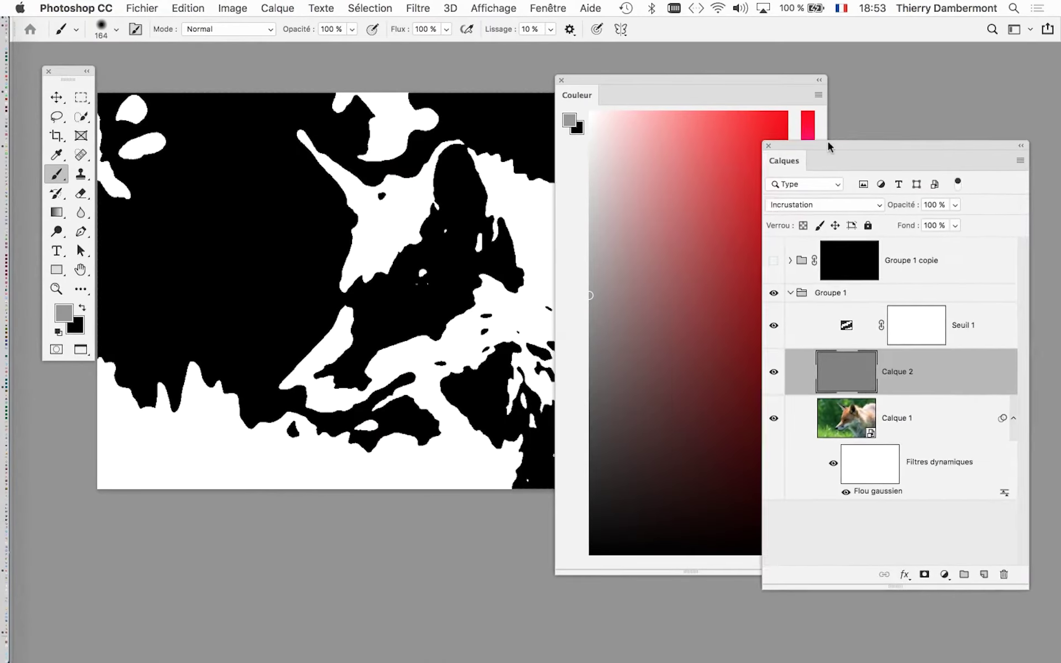
{"action": "left_click_drag", "start_coordinate": [348, 133], "coordinate": [917, 131]}
{"action": "left_click_drag", "start_coordinate": [675, 75], "coordinate": [761, 62]}
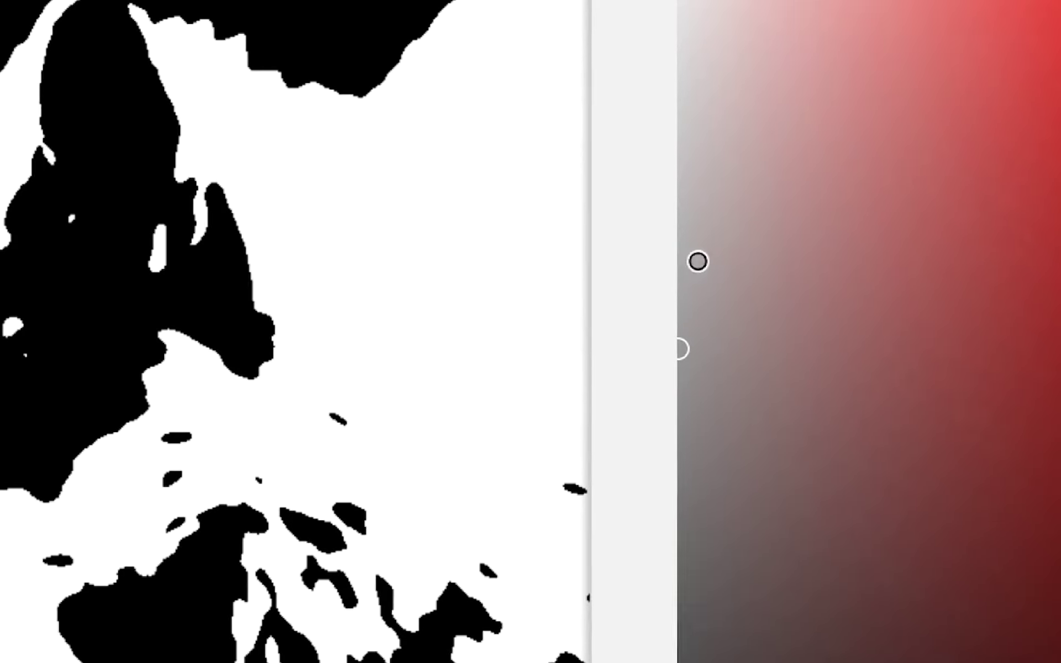
{"action": "left_click", "coordinate": [695, 260]}
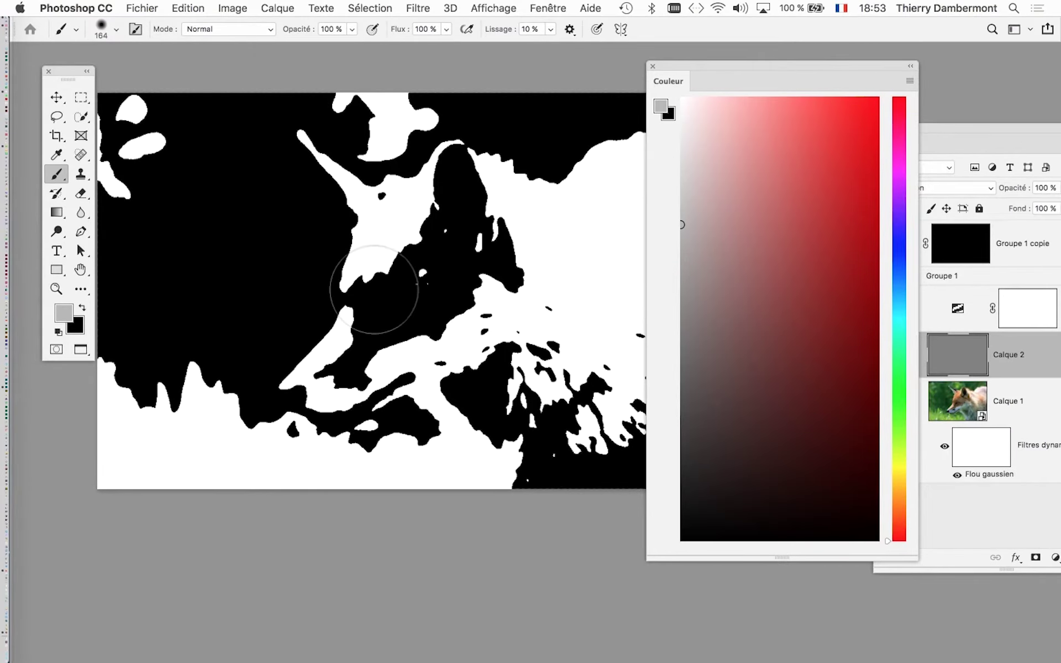
Step: Paint light and dark grey strokes on Calque 2 over the fox's face, shrinking the brush
{"action": "mouse_move", "coordinate": [374, 290]}
{"action": "left_mouse_down"}
{"action": "mouse_move", "coordinate": [447, 204]}
{"action": "mouse_move", "coordinate": [266, 389]}
{"action": "mouse_move", "coordinate": [326, 182]}
{"action": "mouse_move", "coordinate": [303, 165]}
{"action": "mouse_move", "coordinate": [436, 162]}
{"action": "mouse_move", "coordinate": [607, 360]}
{"action": "left_mouse_up"}
{"action": "left_click", "coordinate": [676, 348]}
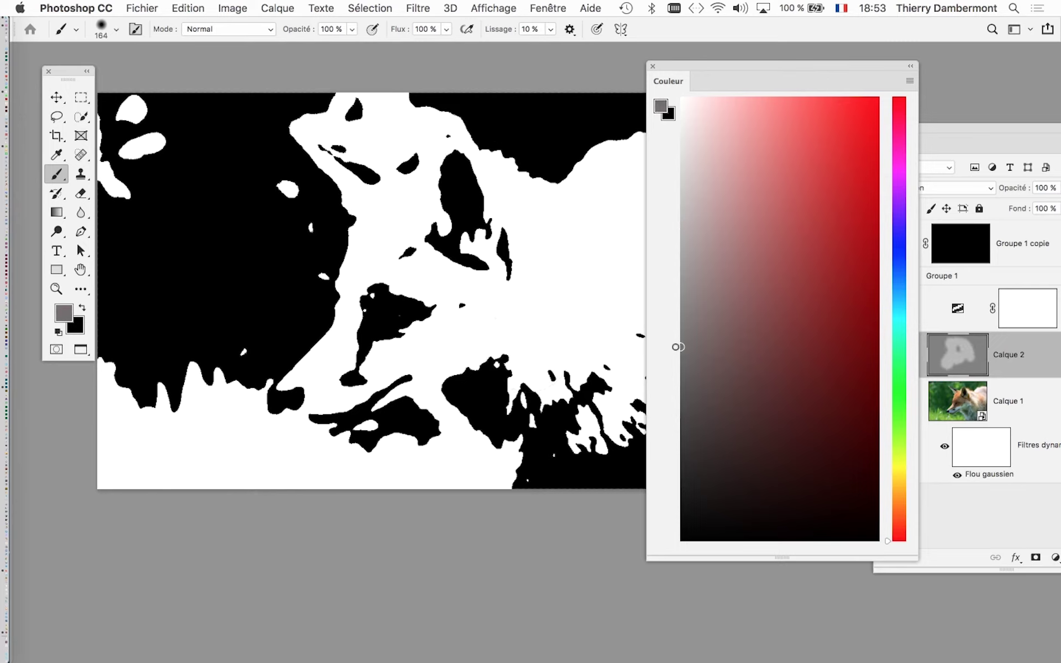
{"action": "mouse_move", "coordinate": [514, 138]}
{"action": "left_mouse_down"}
{"action": "mouse_move", "coordinate": [288, 132]}
{"action": "mouse_move", "coordinate": [385, 144]}
{"action": "mouse_move", "coordinate": [398, 118]}
{"action": "left_mouse_up"}
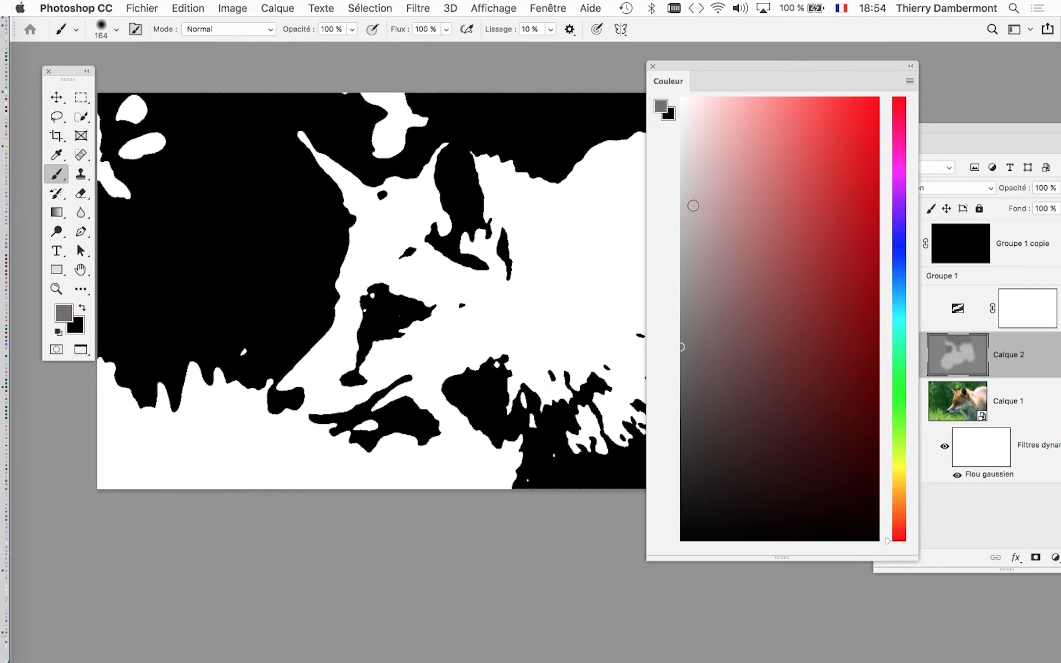
{"action": "left_click", "coordinate": [682, 179]}
{"action": "left_click_drag", "start_coordinate": [490, 300], "coordinate": [374, 309]}
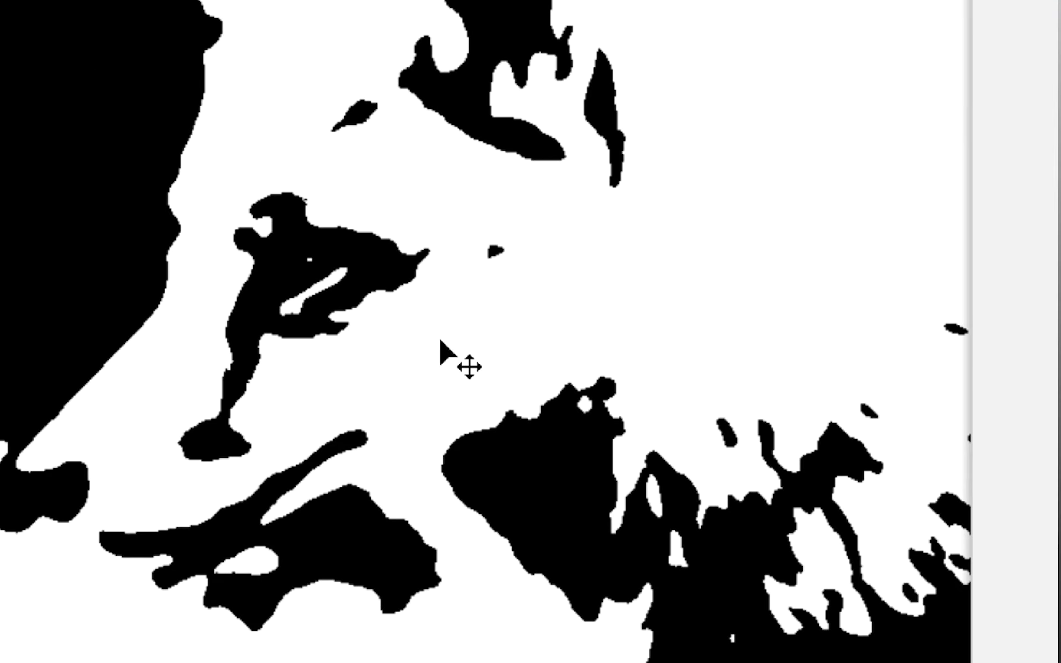
Step: Undo and redo the eye strokes to compare, keeping the thin white streak in the eye patch
{"action": "key", "text": "ctrl+z"}
{"action": "key", "text": "ctrl+z"}
{"action": "key", "text": "ctrl+z"}
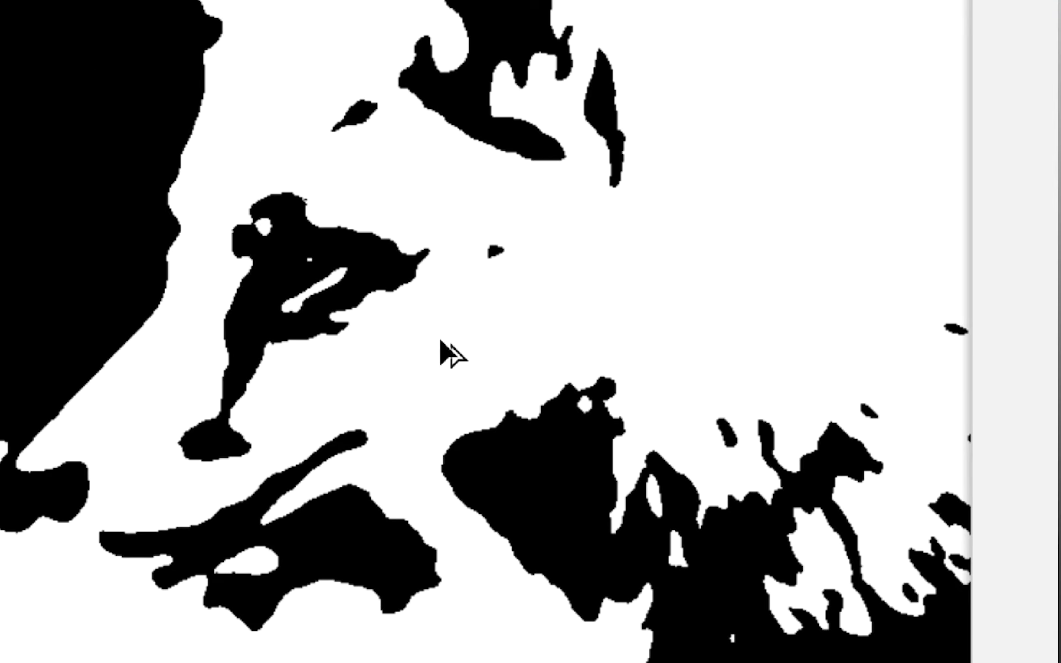
{"action": "key", "text": "ctrl+z"}
{"action": "key", "text": "ctrl+z"}
{"action": "key", "text": "ctrl+z"}
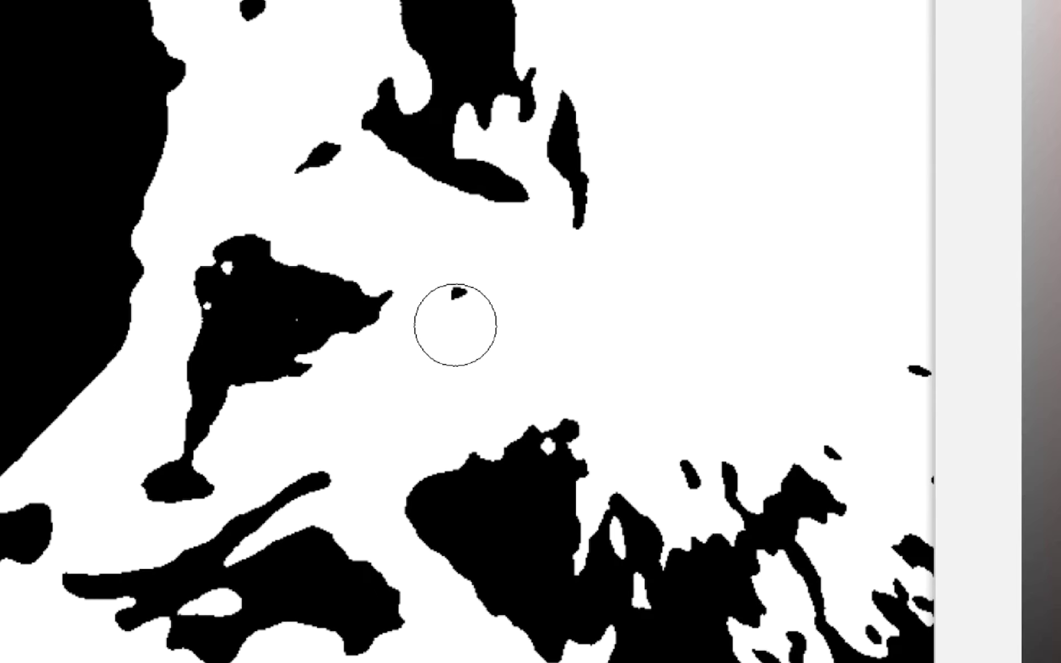
{"action": "key", "text": "v"}
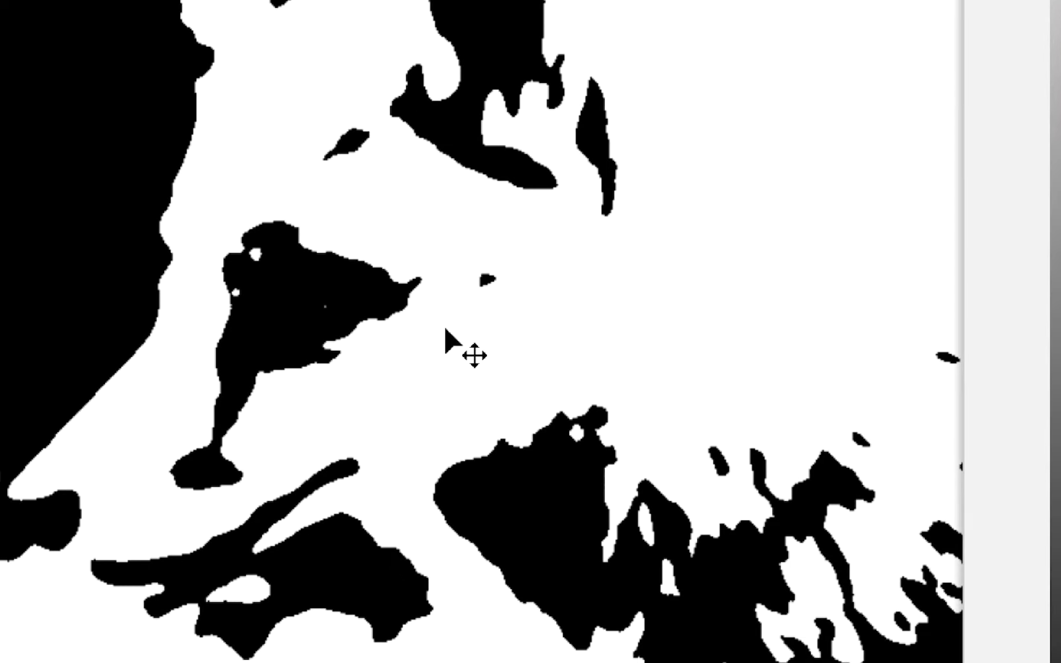
{"action": "key", "text": "b"}
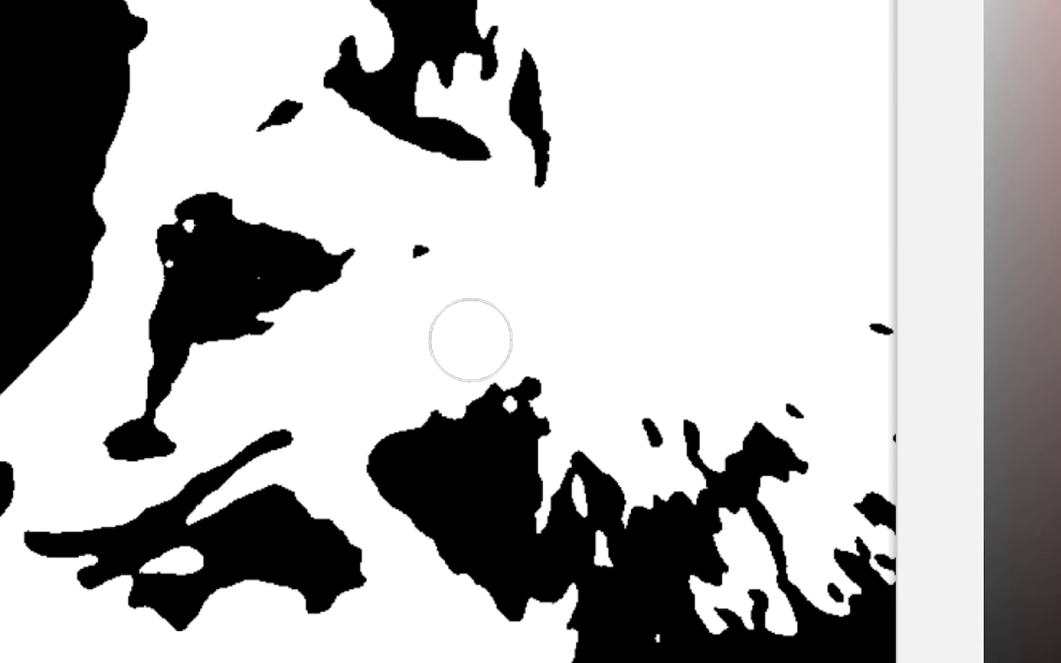
{"action": "key", "text": "v"}
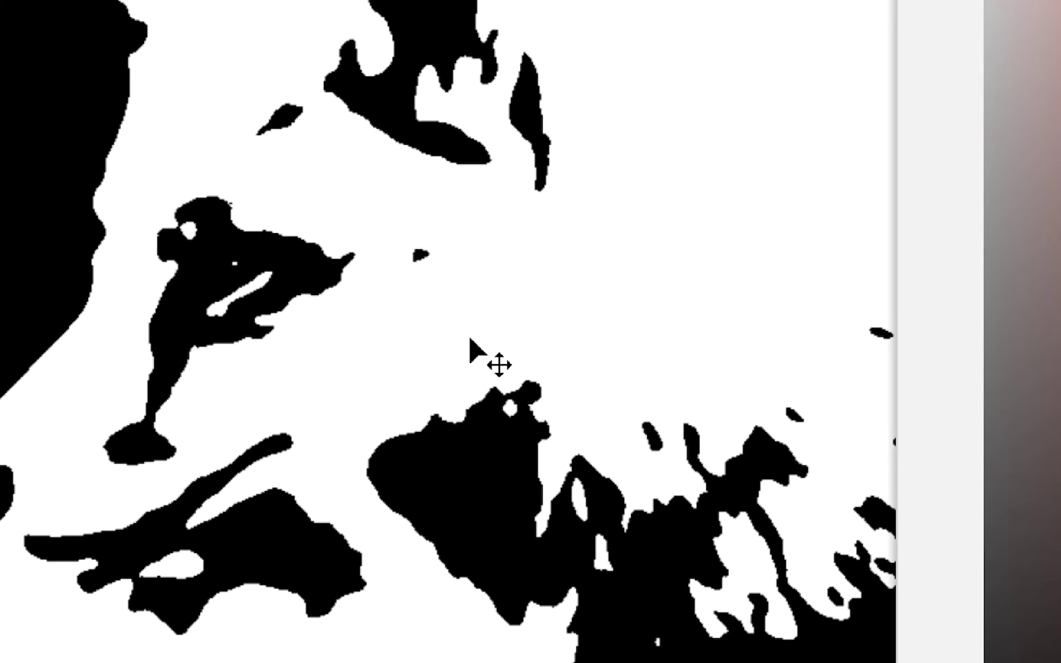
{"action": "key", "text": "ctrl+z"}
{"action": "key", "text": "b"}
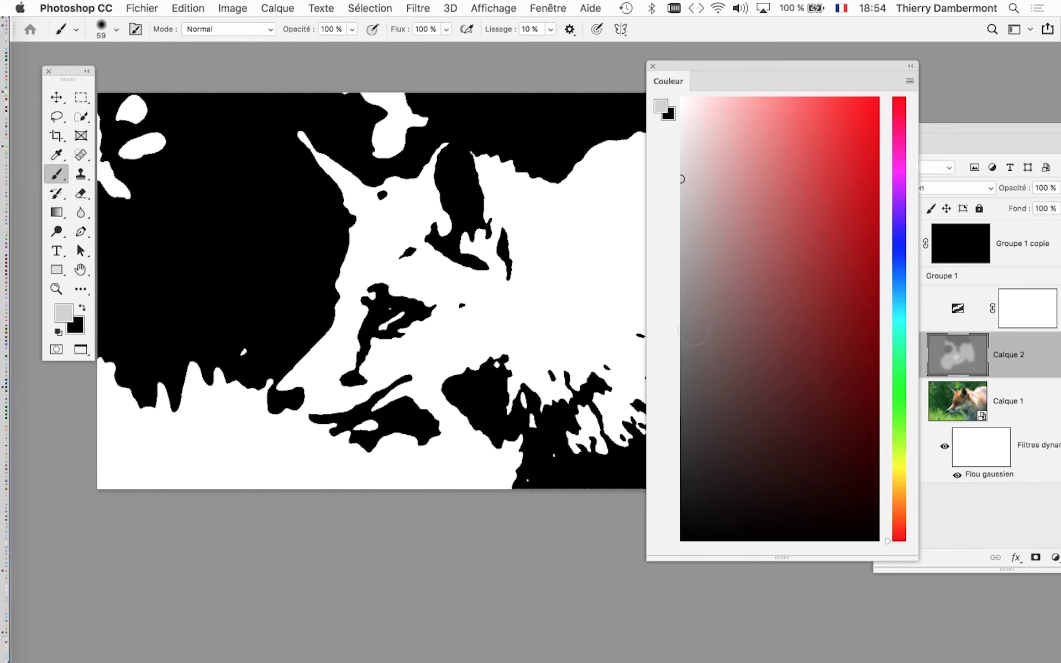
Step: Set the paint colour to mid-grey, collapse the Couleur panel and park Calques right of the canvas
{"action": "left_click", "coordinate": [684, 355]}
{"action": "left_click_drag", "start_coordinate": [942, 131], "coordinate": [278, 149]}
{"action": "left_click_drag", "start_coordinate": [175, 115], "coordinate": [173, 119]}
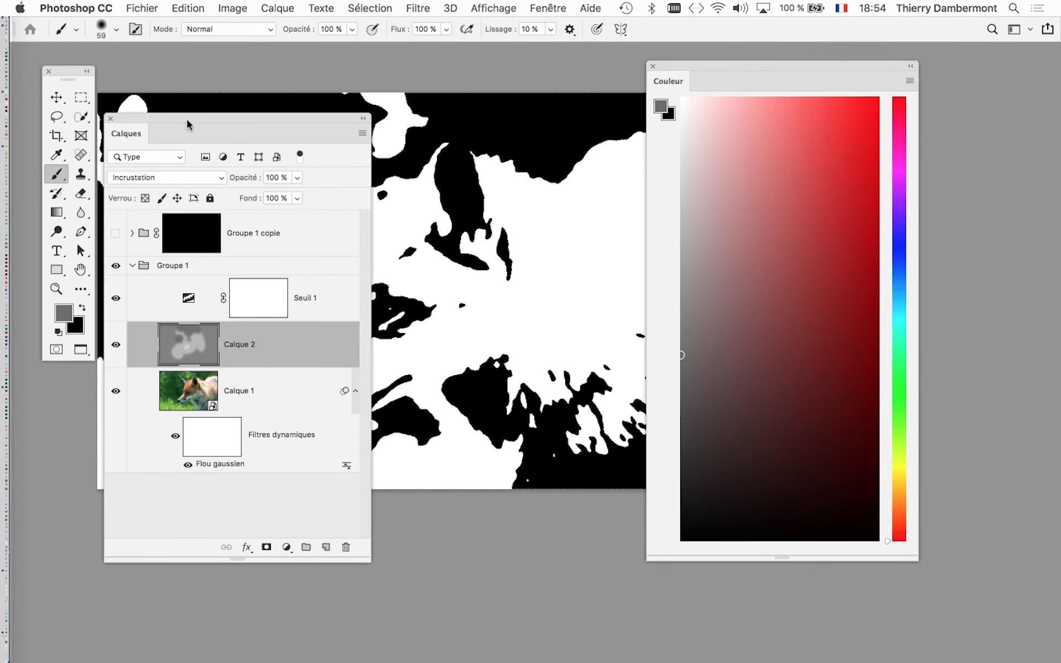
{"action": "left_click_drag", "start_coordinate": [685, 78], "coordinate": [417, 564]}
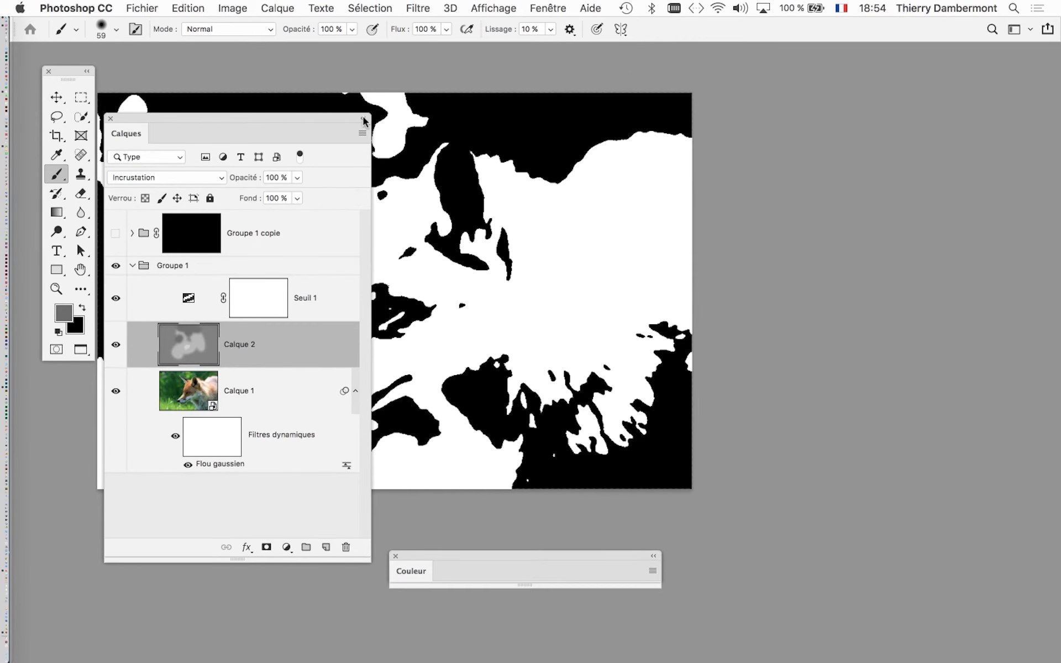
{"action": "left_click_drag", "start_coordinate": [365, 122], "coordinate": [459, 121]}
{"action": "mouse_move", "coordinate": [862, 101]}
{"action": "left_mouse_down"}
{"action": "mouse_move", "coordinate": [817, 97]}
{"action": "mouse_move", "coordinate": [829, 90]}
{"action": "left_mouse_up"}
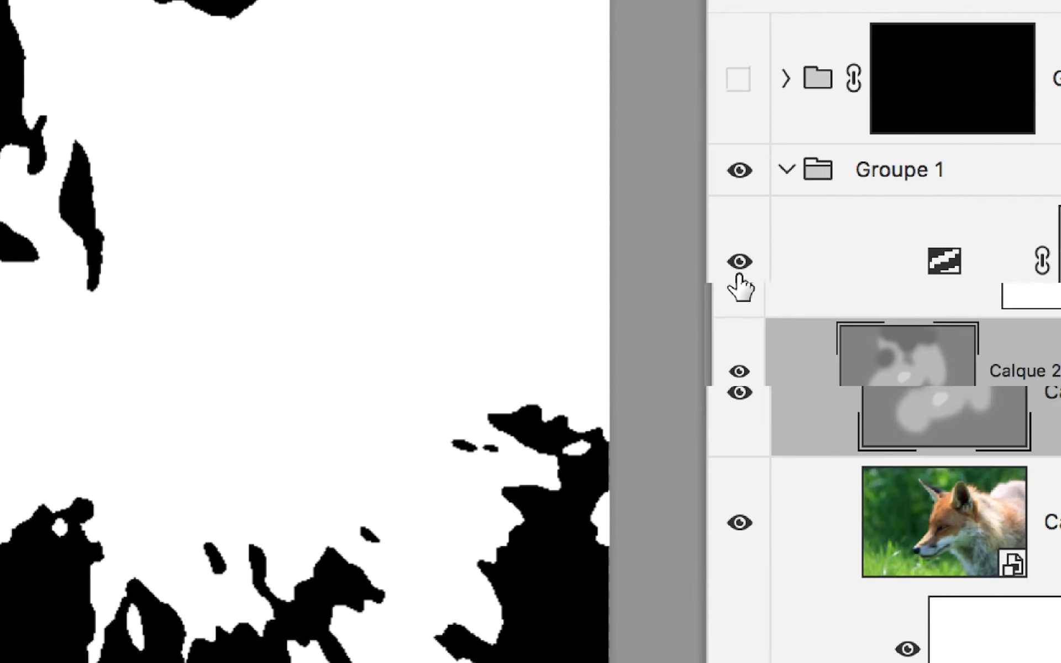
{"action": "left_click", "coordinate": [739, 275]}
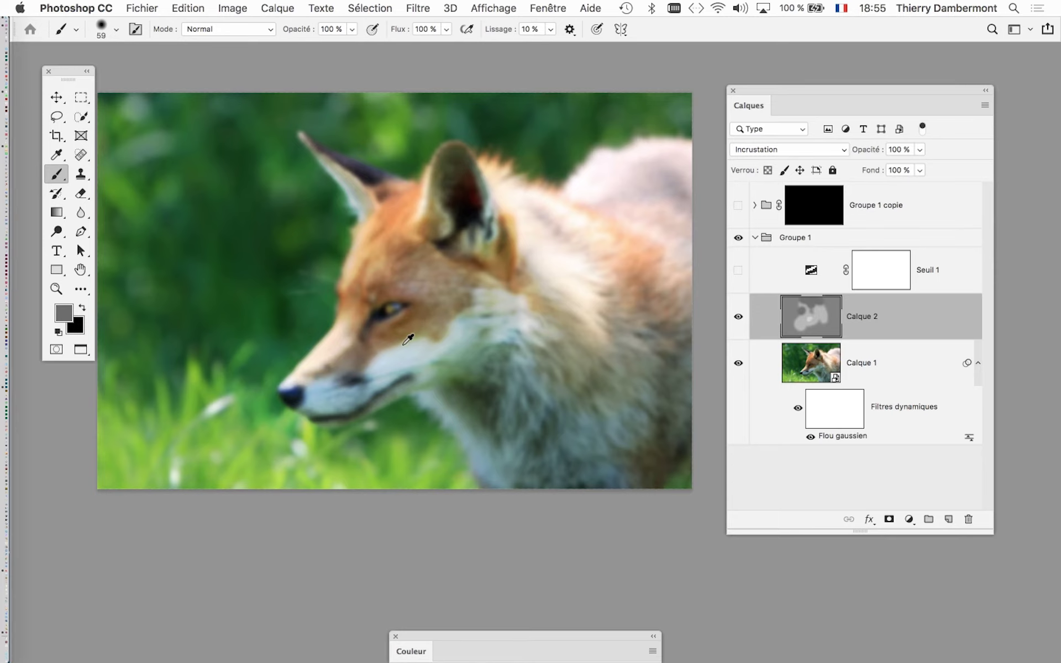
{"action": "scroll", "coordinate": [408, 339], "scroll_direction": "up", "scroll_amount": 1}
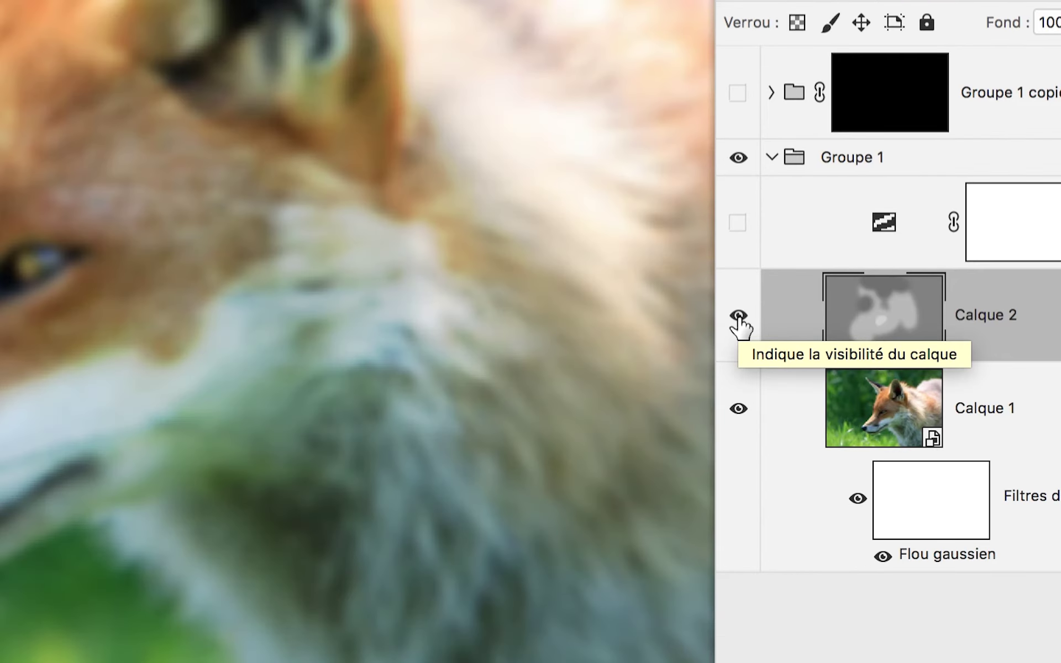
{"action": "left_click", "coordinate": [739, 317]}
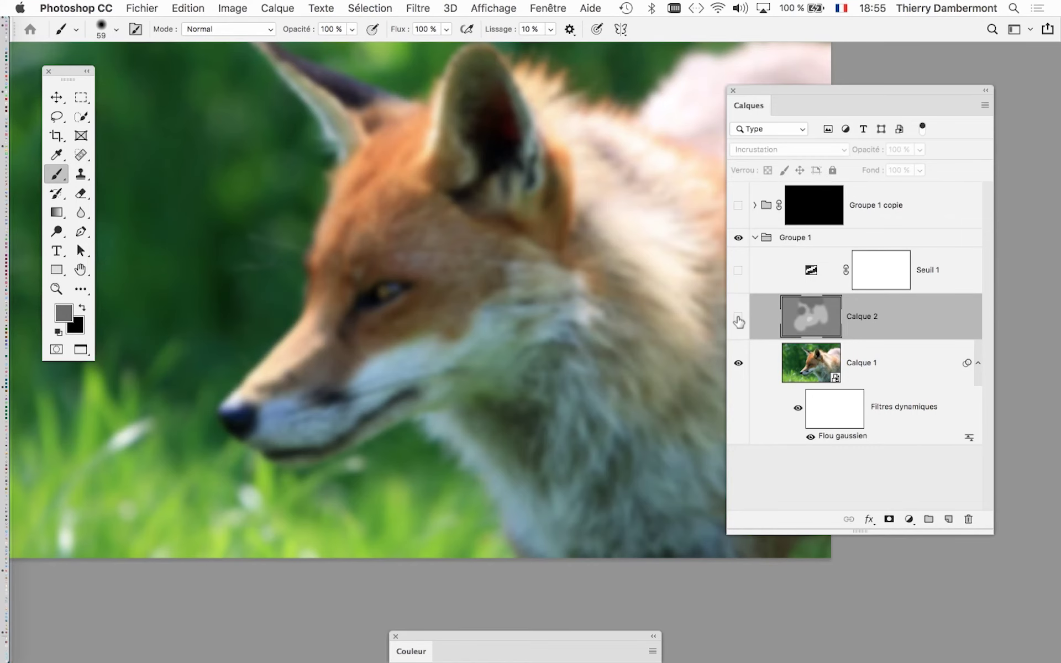
{"action": "left_click", "coordinate": [739, 320]}
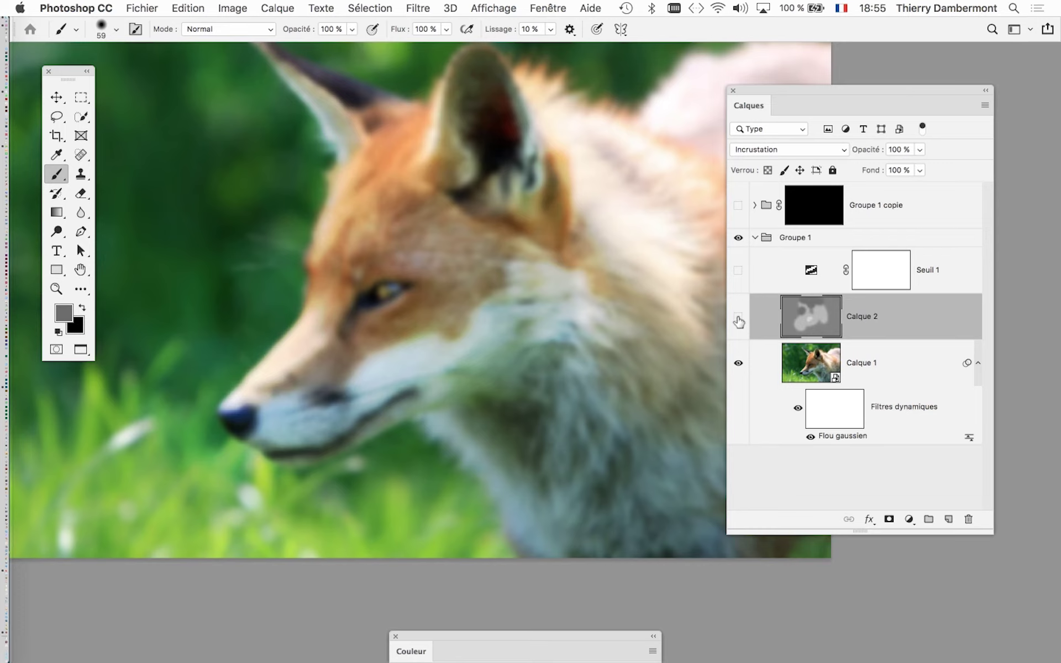
{"action": "left_click", "coordinate": [739, 319]}
{"action": "left_click", "coordinate": [739, 320]}
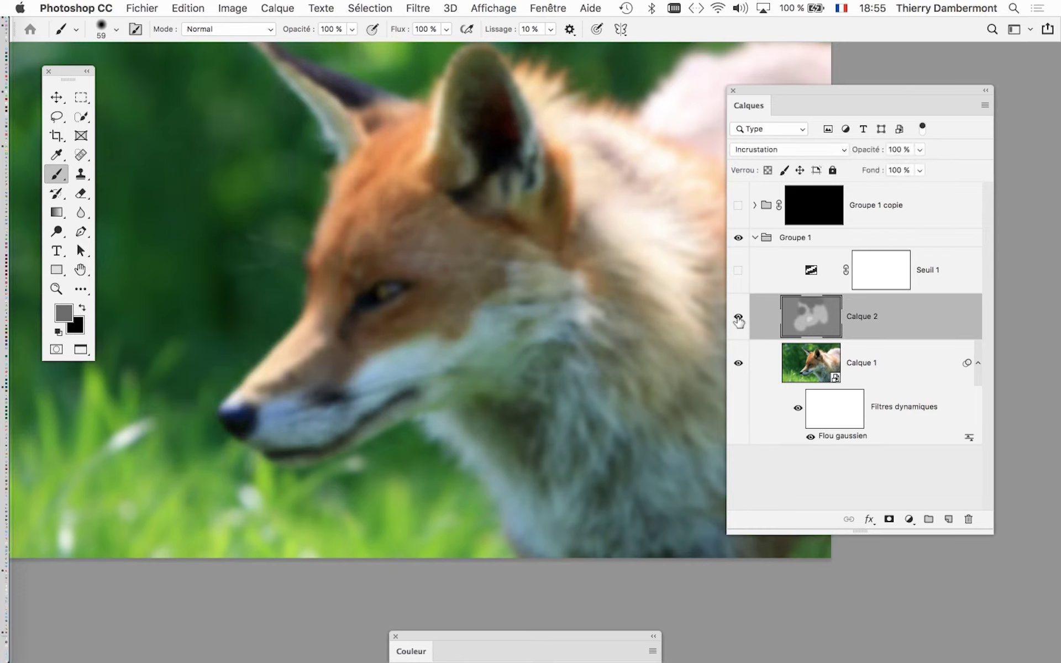
{"action": "left_click", "coordinate": [738, 320]}
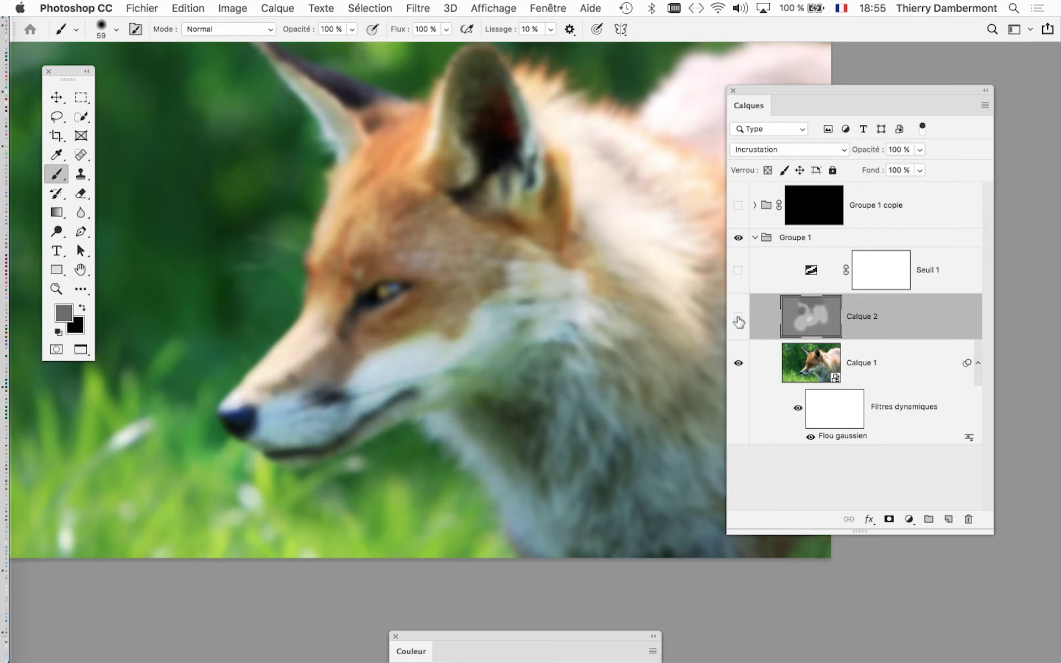
{"action": "left_click", "coordinate": [738, 320]}
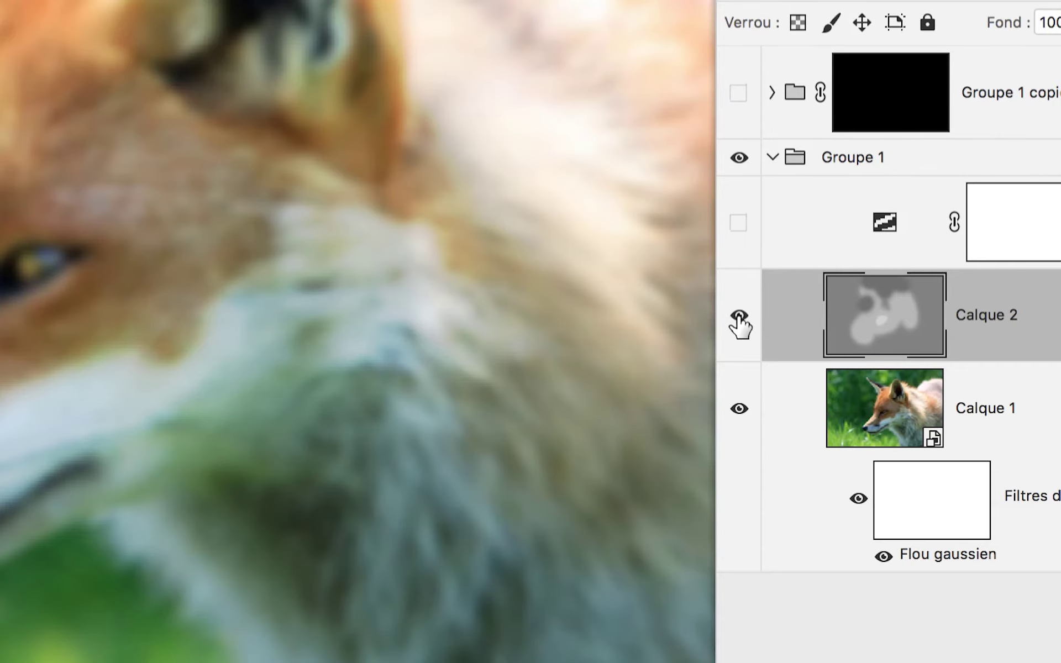
{"action": "left_click", "coordinate": [738, 318]}
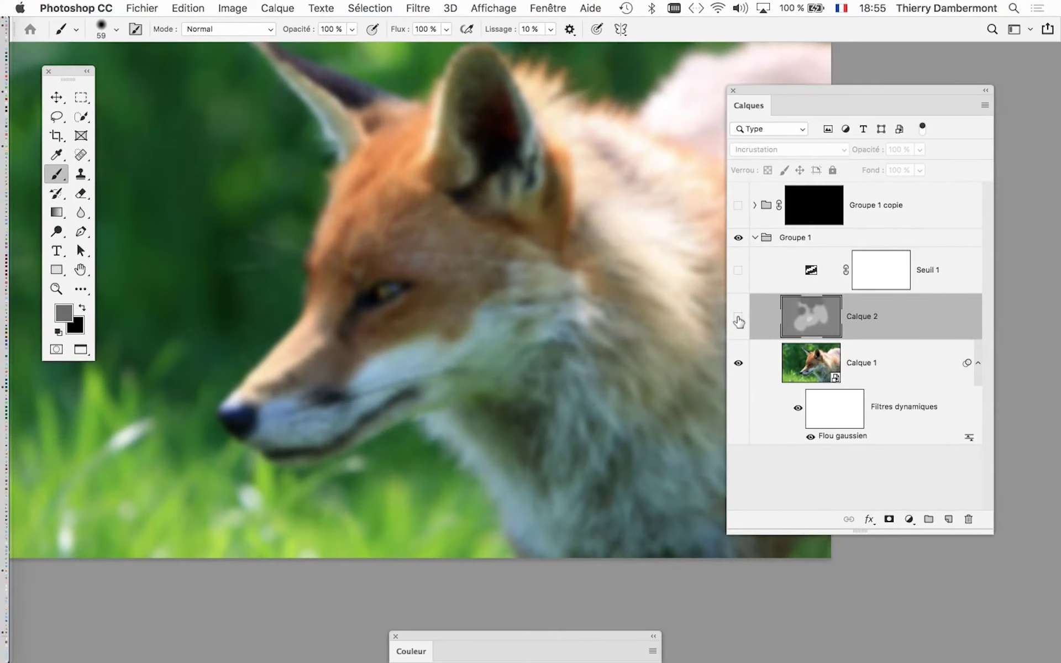
{"action": "left_click", "coordinate": [739, 320]}
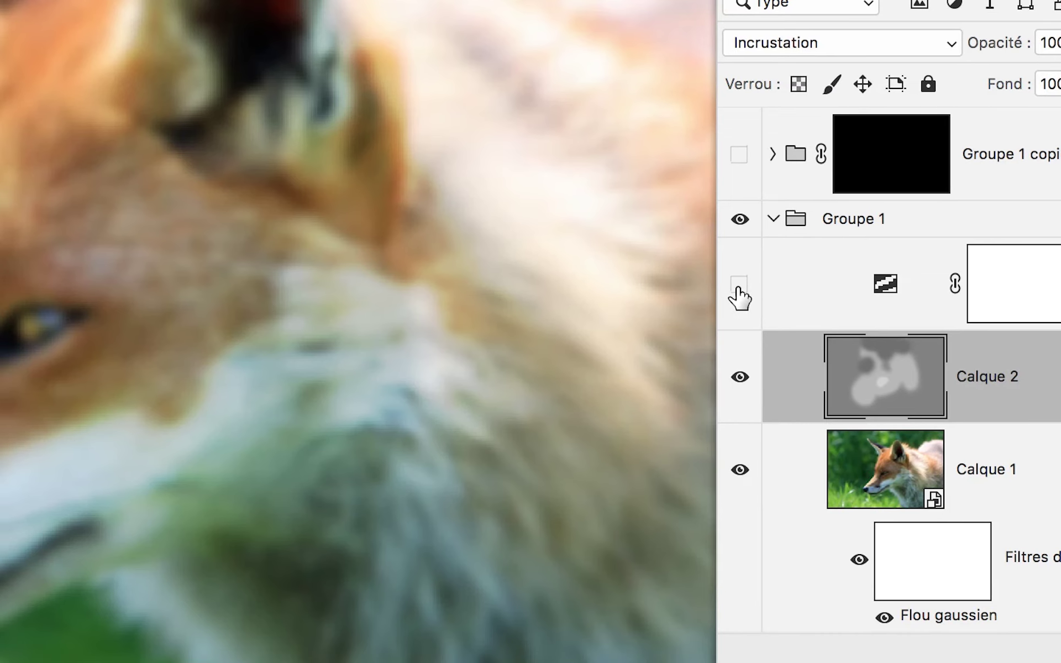
{"action": "left_click", "coordinate": [732, 283]}
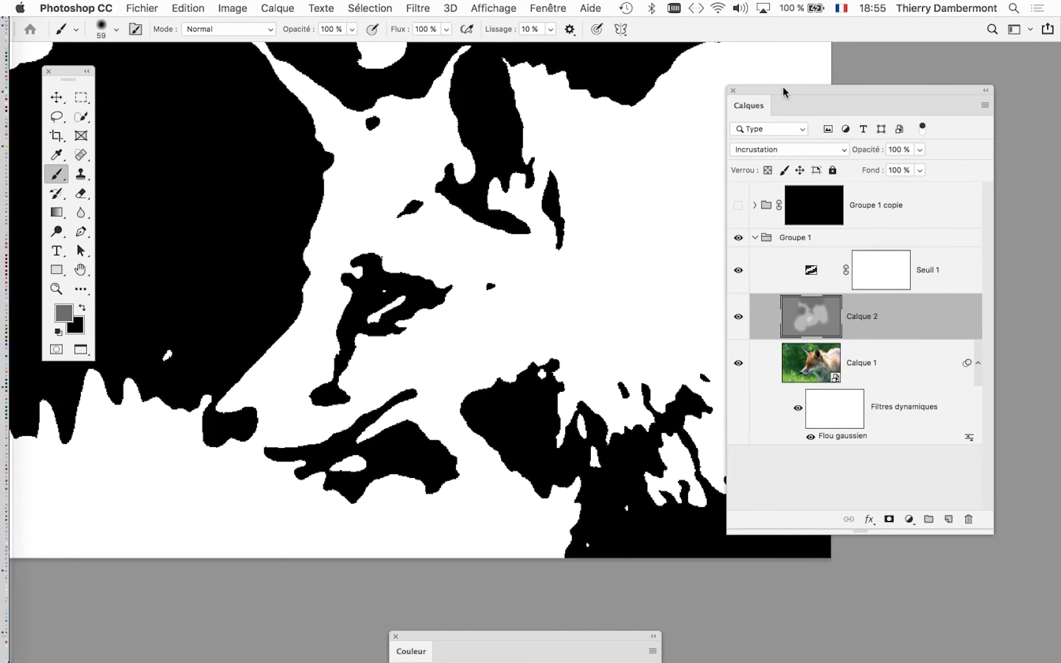
Step: Zoom out until the whole fox stencil fits, with the Calques panel back beside it
{"action": "left_click_drag", "start_coordinate": [781, 90], "coordinate": [876, 112]}
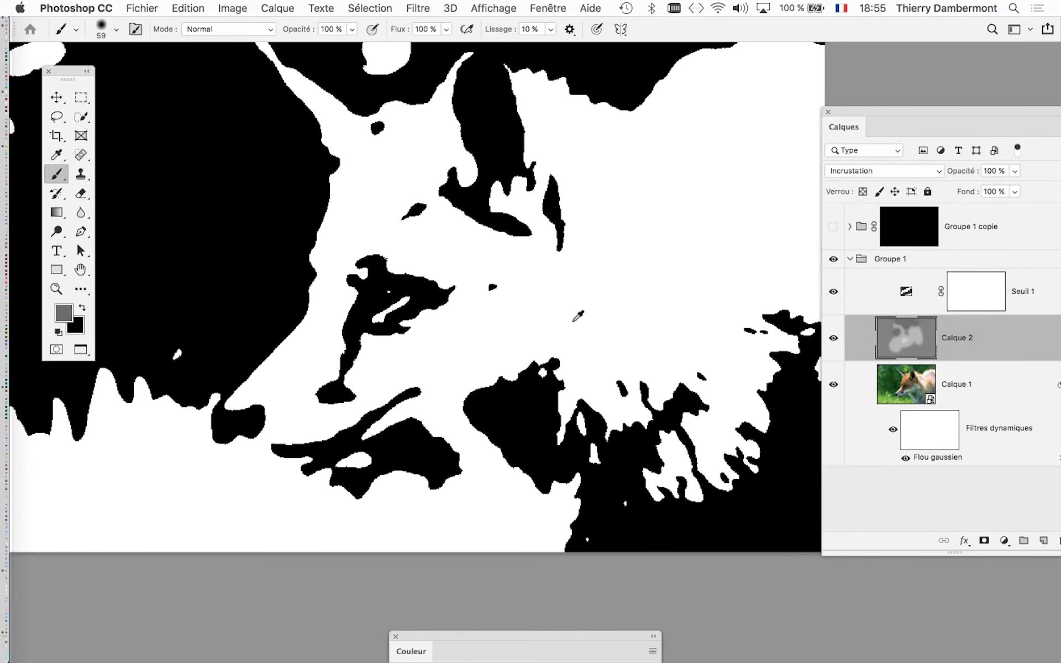
{"action": "scroll", "coordinate": [578, 316], "scroll_direction": "down", "scroll_amount": 1}
{"action": "scroll", "coordinate": [577, 318], "scroll_direction": "down", "scroll_amount": 1}
{"action": "scroll", "coordinate": [576, 321], "scroll_direction": "down", "scroll_amount": 1}
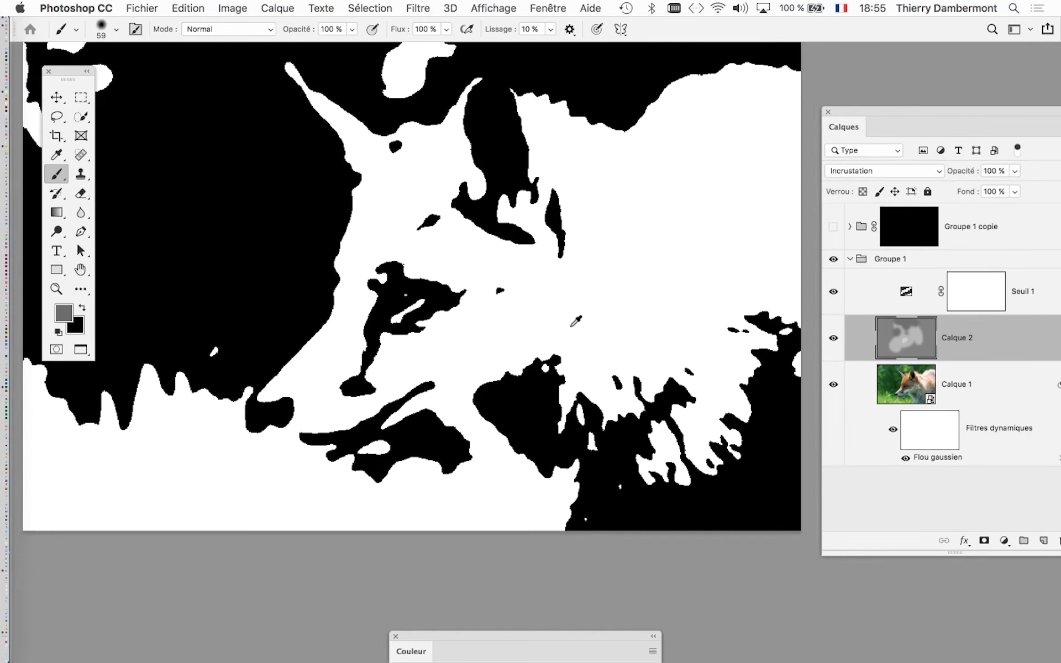
{"action": "scroll", "coordinate": [576, 320], "scroll_direction": "down", "scroll_amount": 1}
{"action": "scroll", "coordinate": [576, 321], "scroll_direction": "down", "scroll_amount": 1}
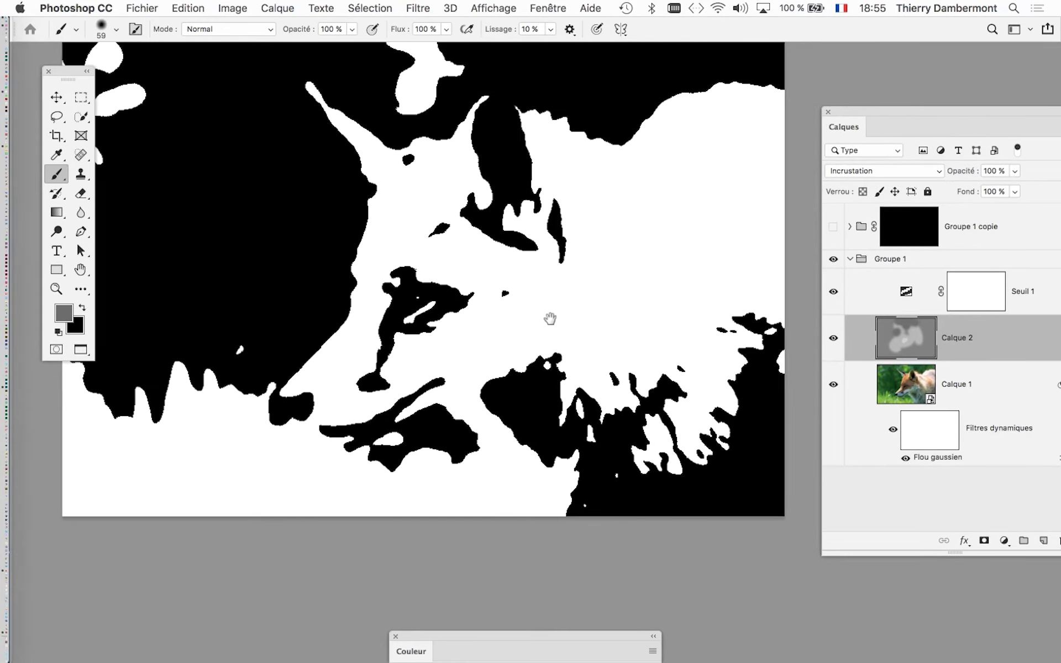
{"action": "scroll", "coordinate": [549, 316], "scroll_direction": "down", "scroll_amount": 1}
{"action": "scroll", "coordinate": [555, 308], "scroll_direction": "down", "scroll_amount": 1}
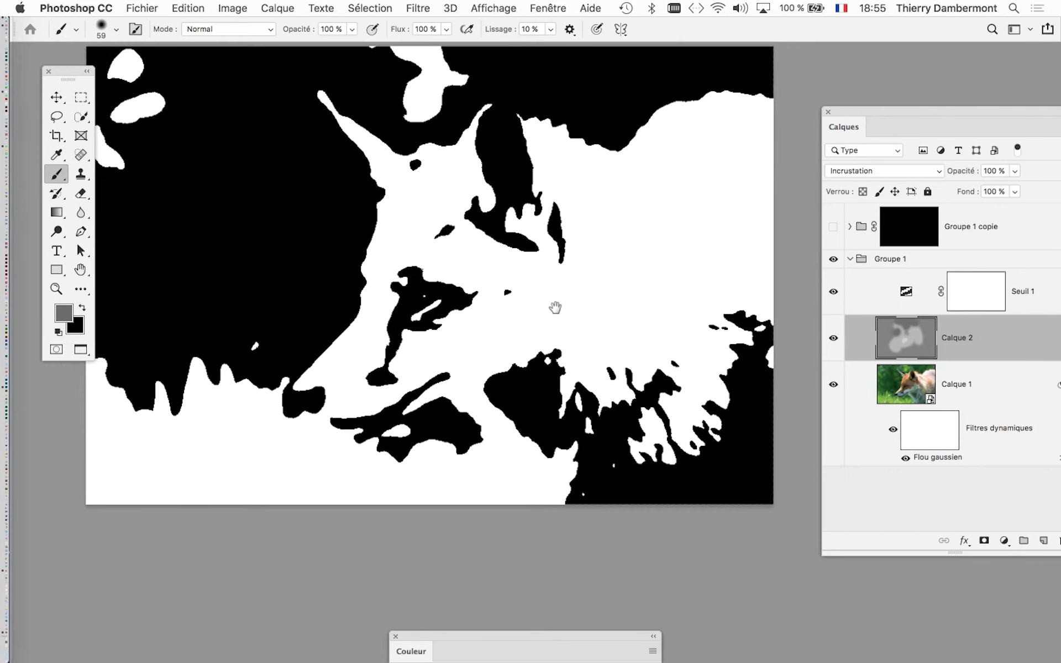
{"action": "scroll", "coordinate": [555, 308], "scroll_direction": "up", "scroll_amount": 2}
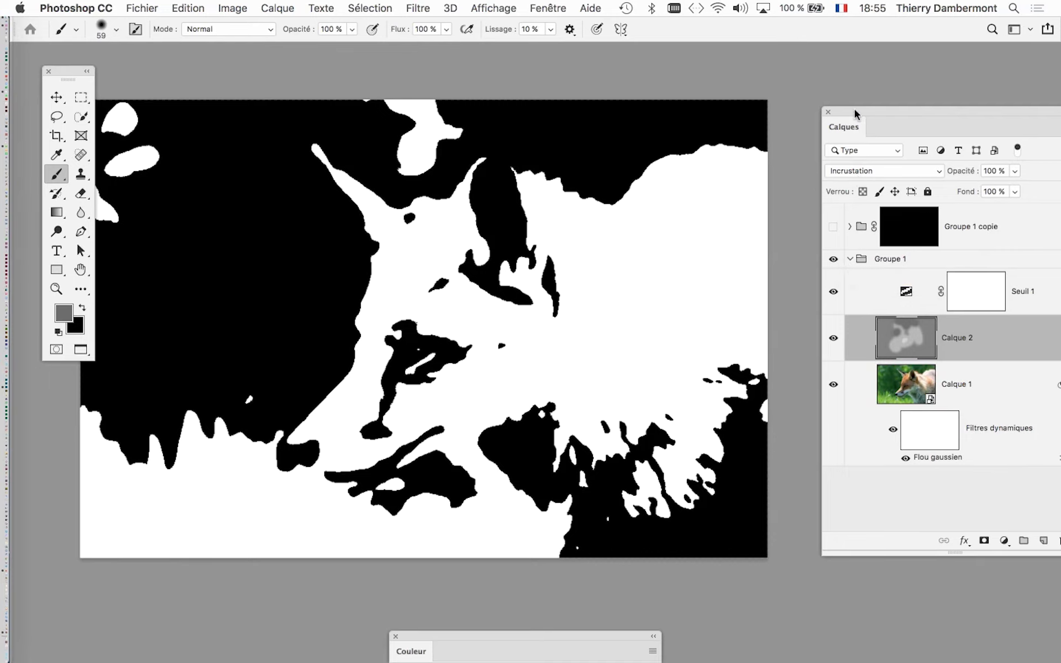
{"action": "left_click_drag", "start_coordinate": [731, 87], "coordinate": [728, 88]}
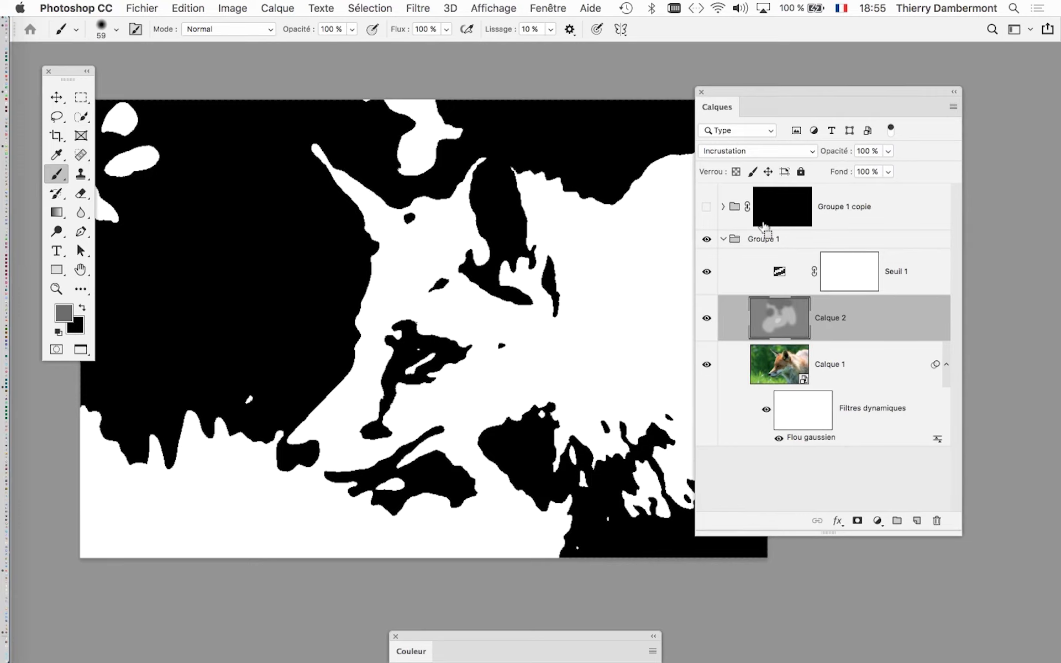